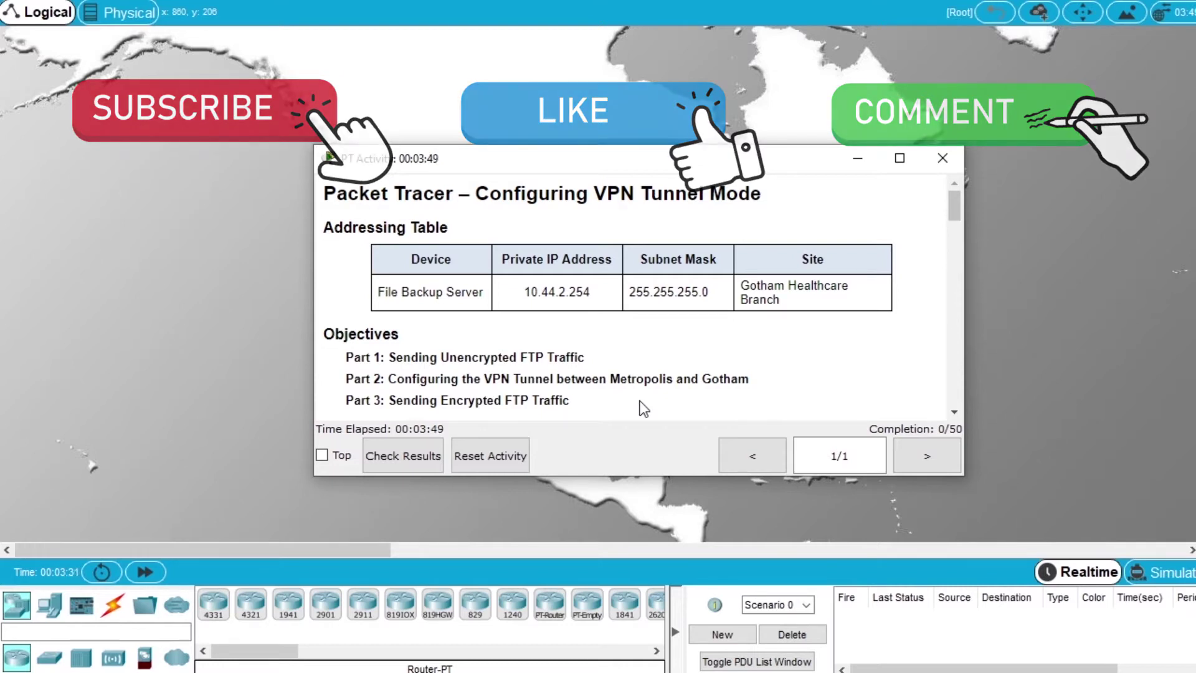
- Move the VPN Tunnel Mode activity instructions to the right edge, revealing the topology map
left_click_drag(372, 162, 1195, 165)
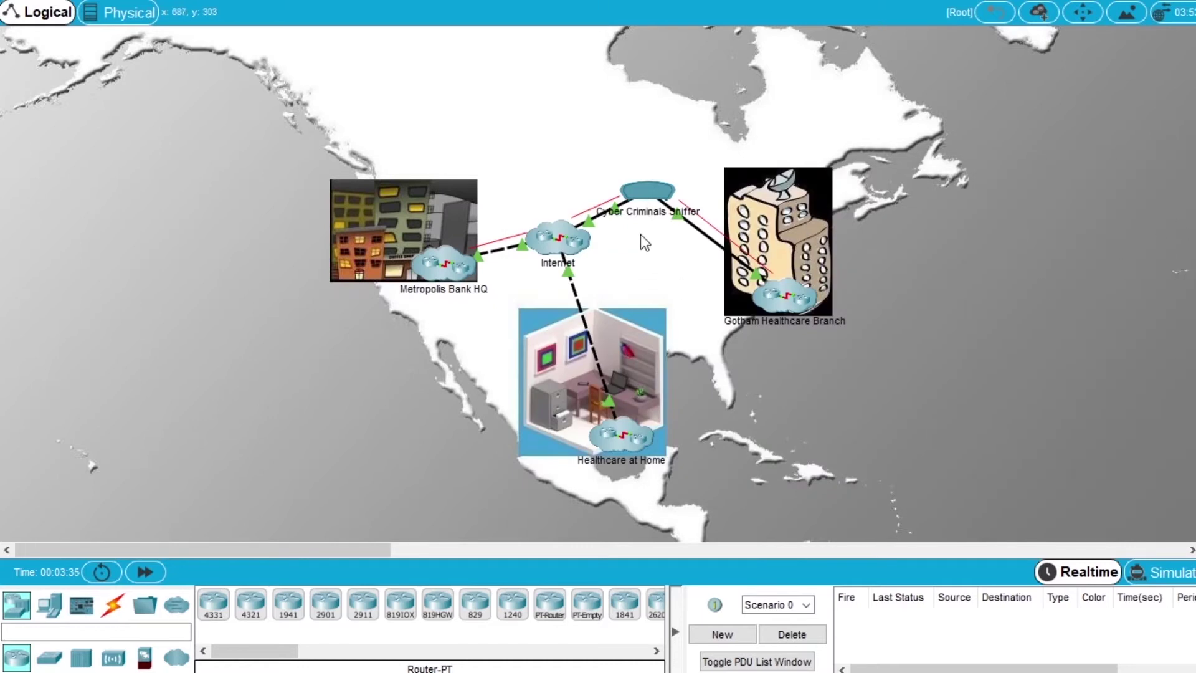
left_click(649, 192)
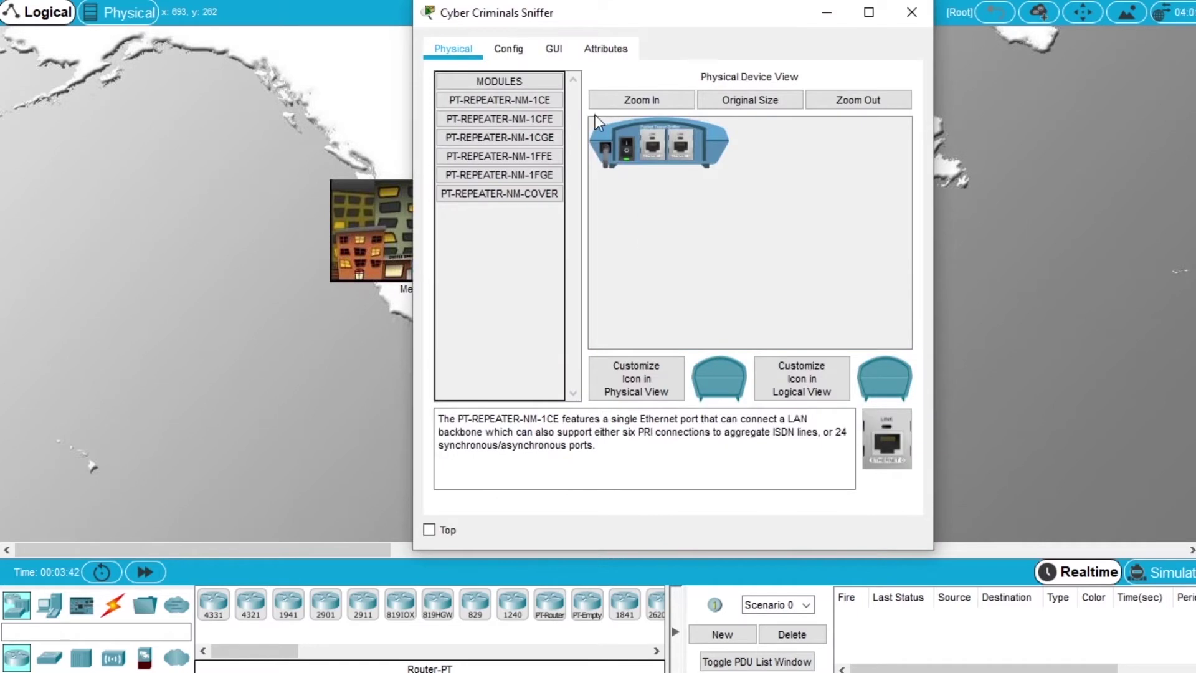
left_click(555, 53)
left_click_drag(413, 190, 188, 190)
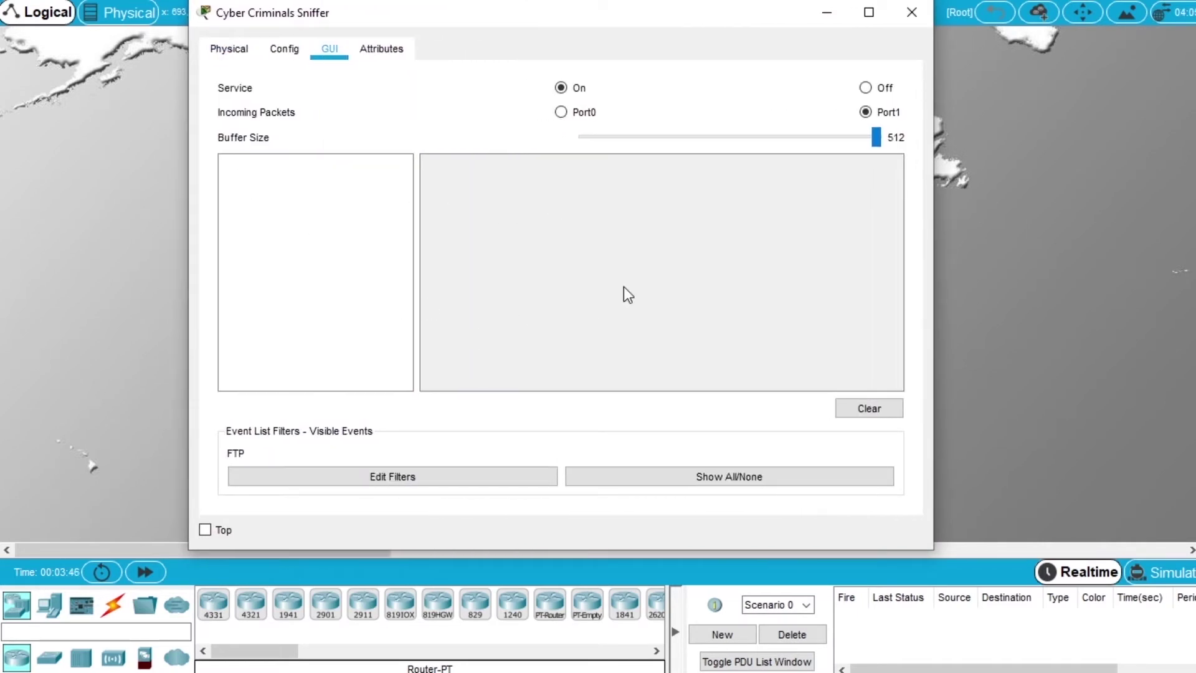
left_click(892, 410)
left_click_drag(356, 19, 401, 60)
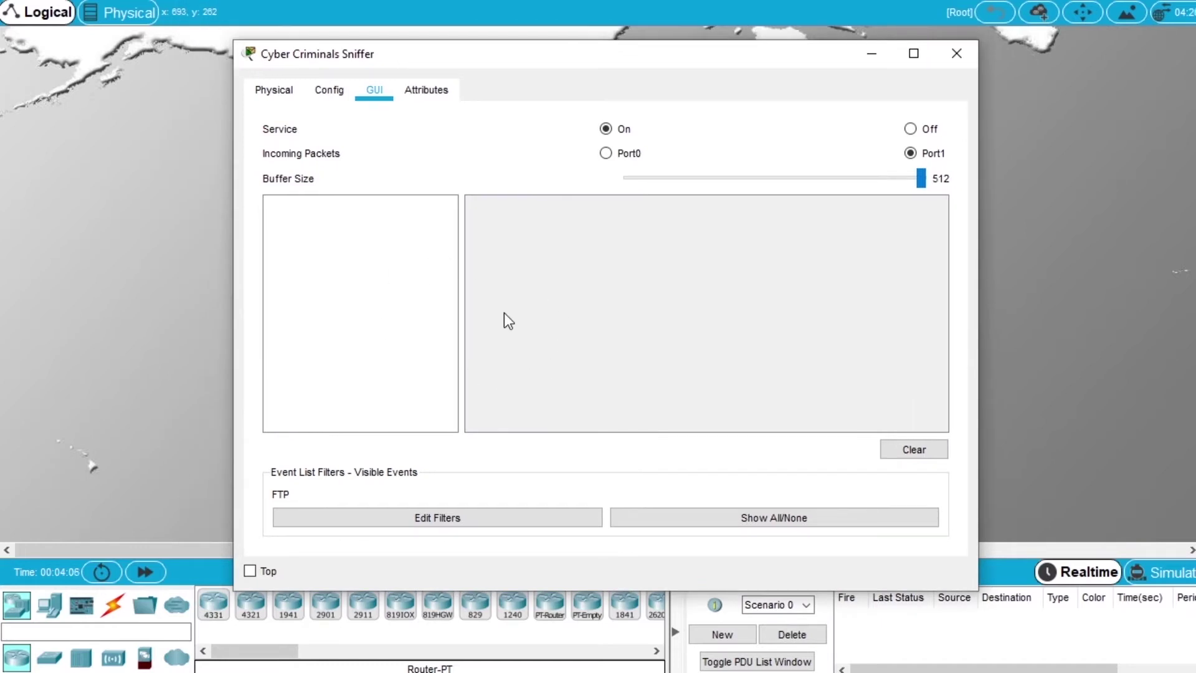
key("alt+F4")
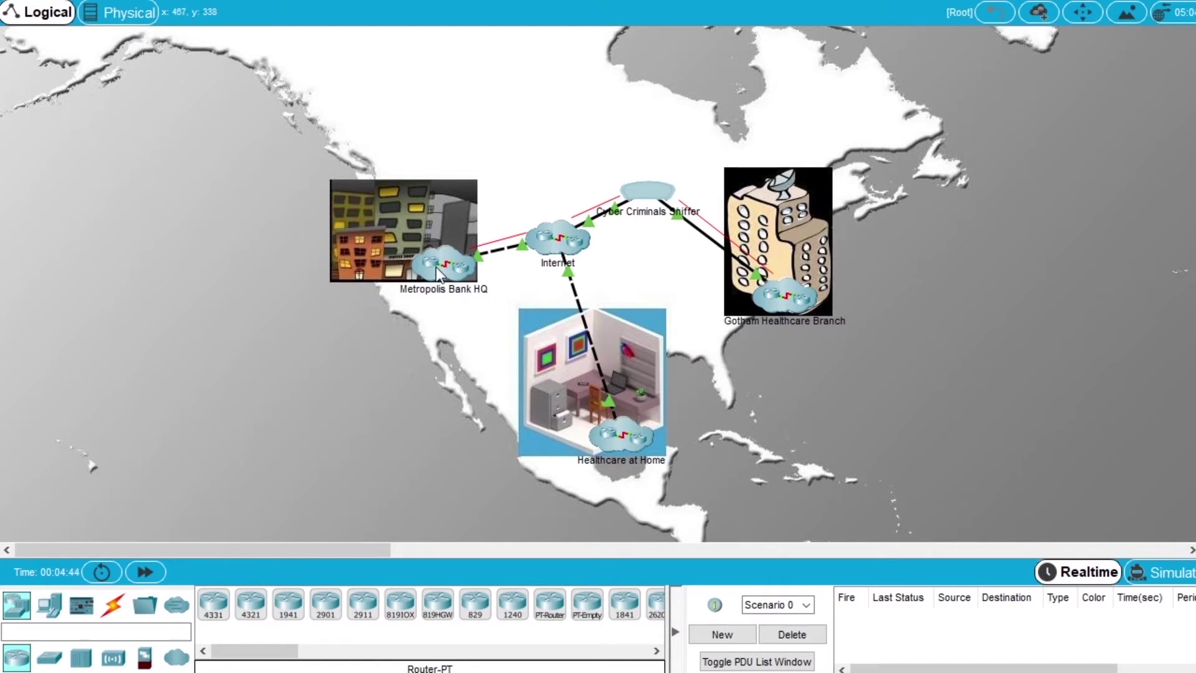
left_click(436, 268)
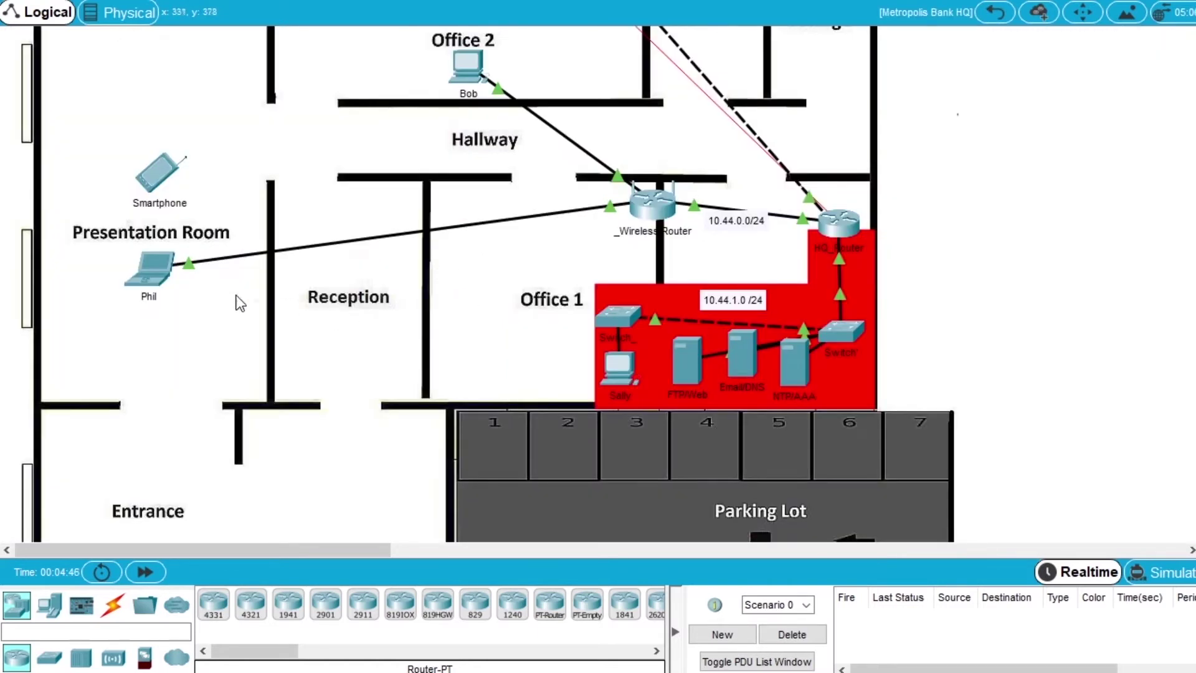
left_click(155, 274)
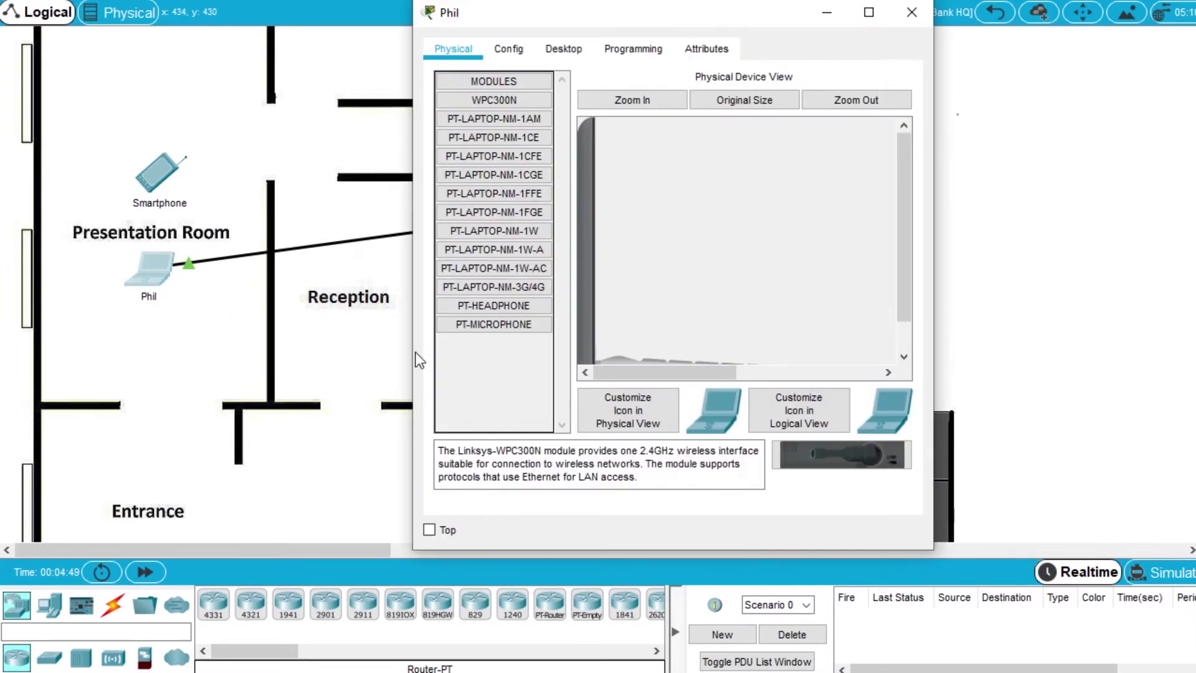
left_click(318, 50)
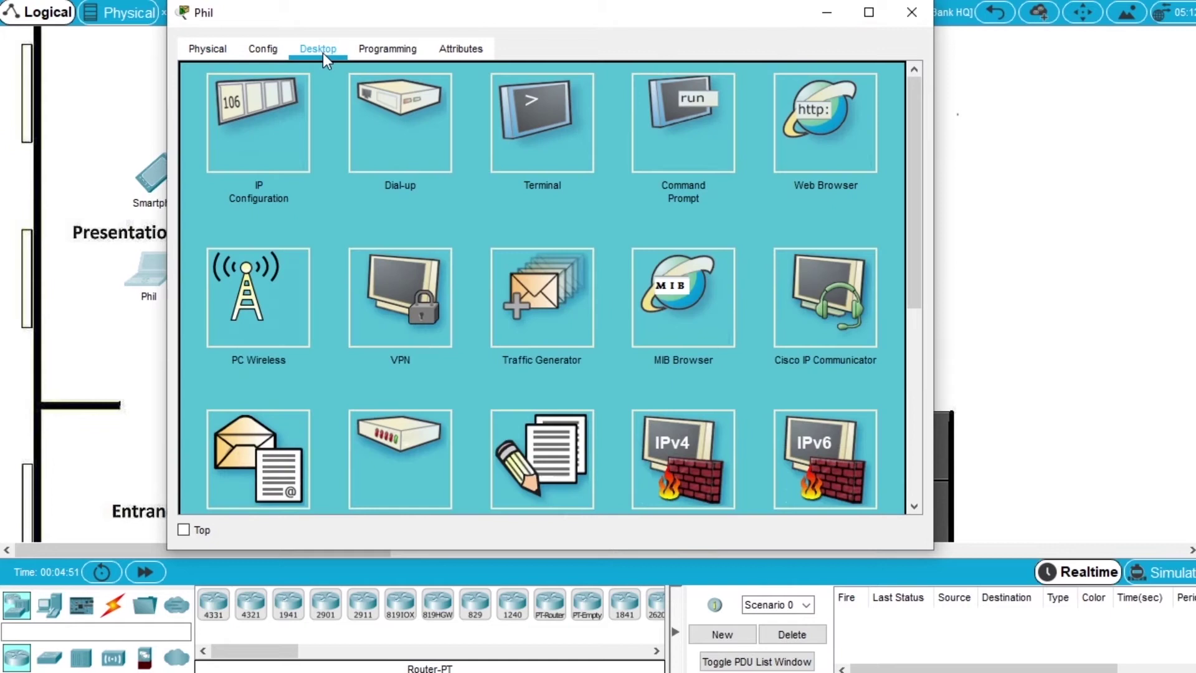
left_click(679, 151)
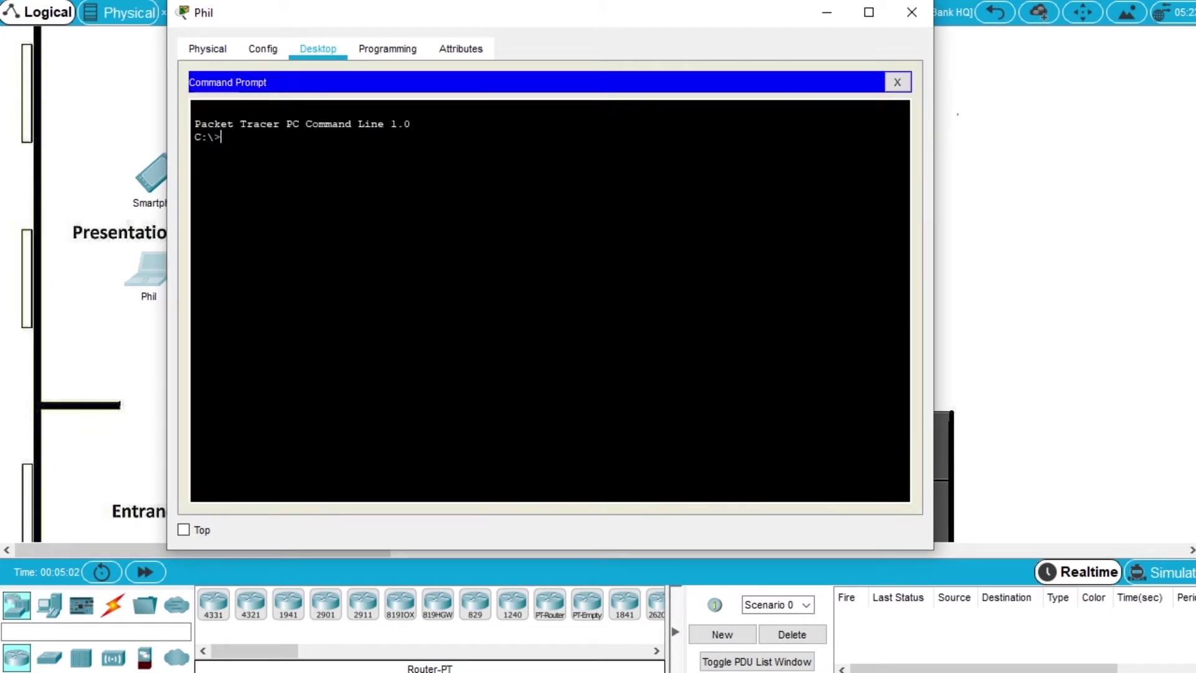
type("ipconfig")
key("Return")
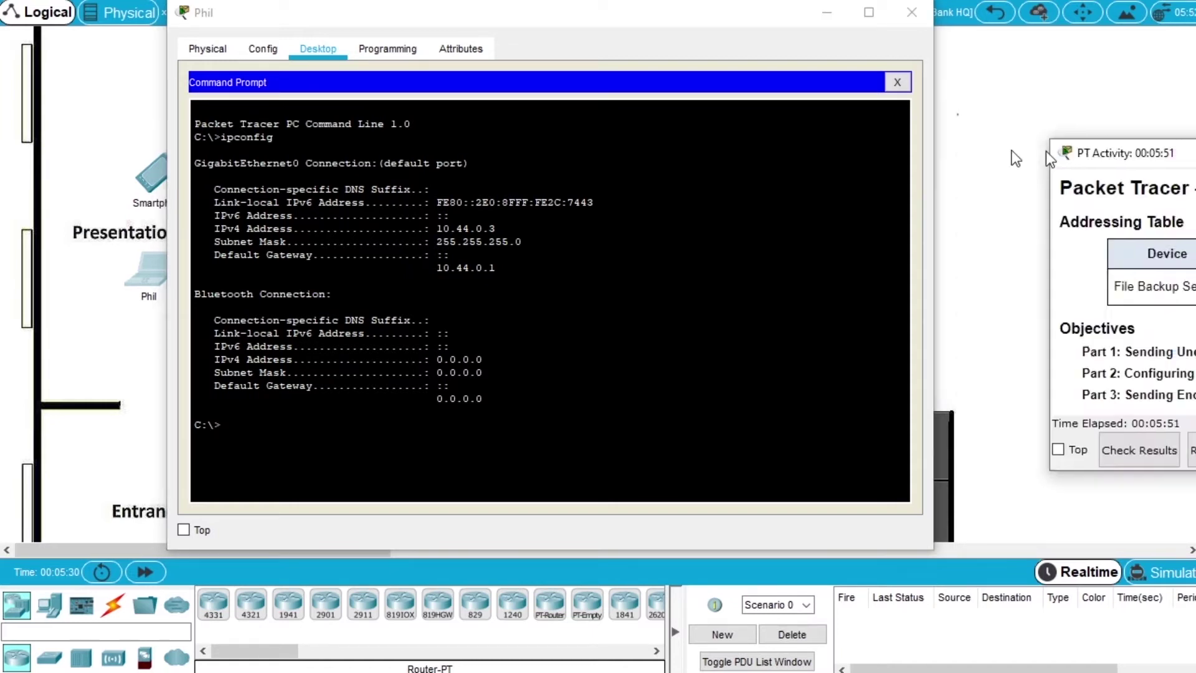
- Glance at the activity instructions, then move them back out of view
left_click_drag(1103, 152, 461, 144)
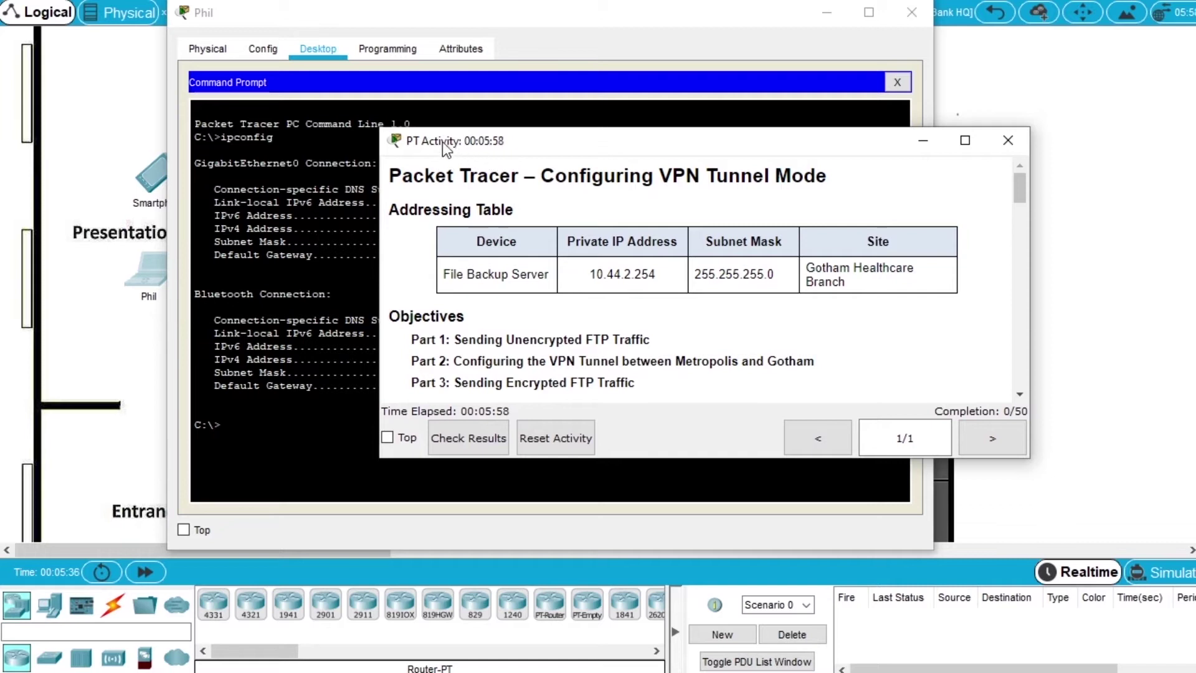
left_click_drag(443, 141, 1157, 133)
left_click(332, 294)
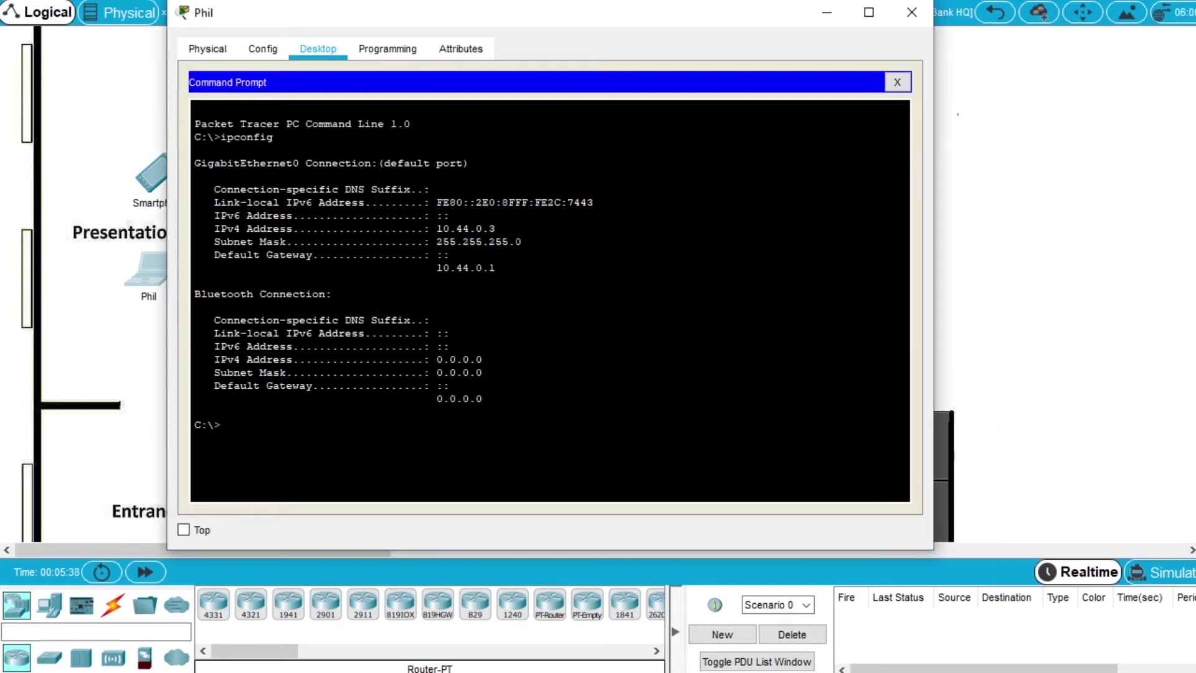
- Log in to the FTP server 10.44.2.254 from Phil's prompt with the FTP username and password
type("ftp 10.44.2.254")
key("Return")
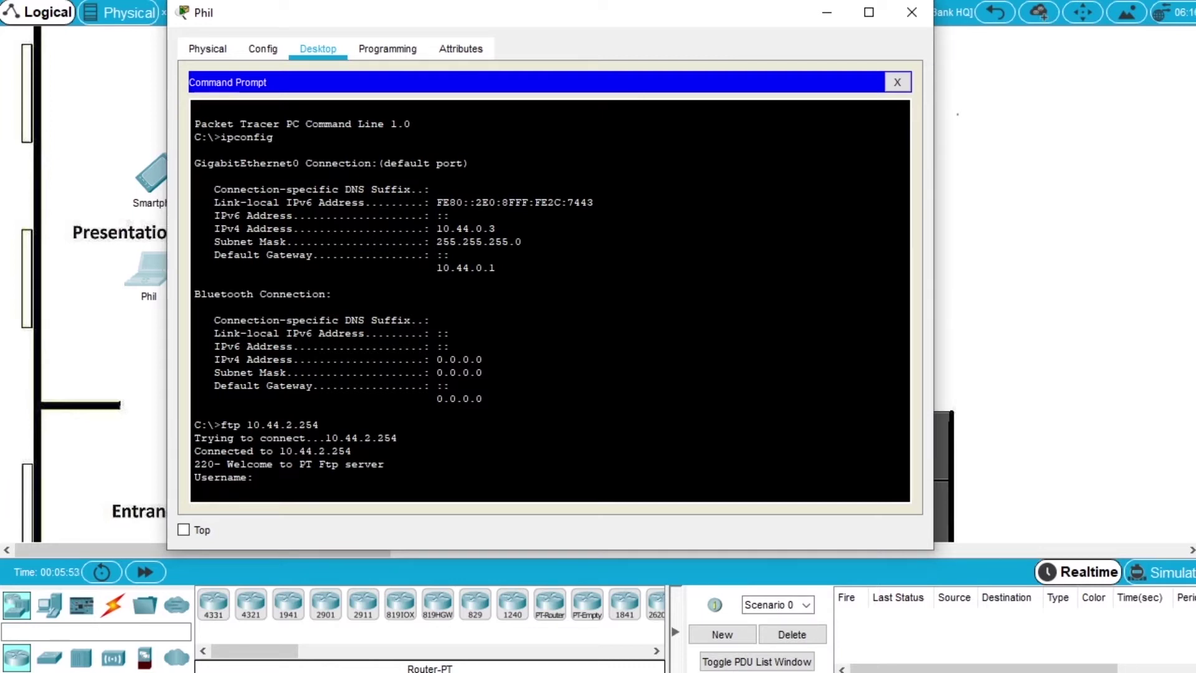
type("cisco")
key("Return")
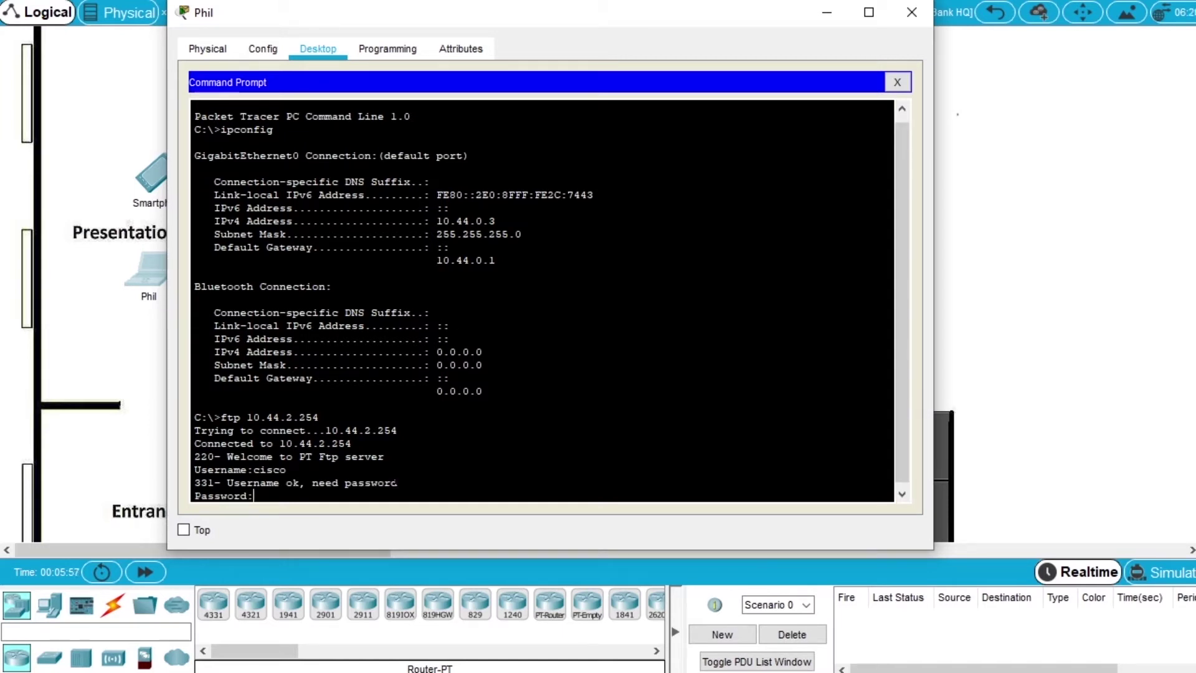
key("Return")
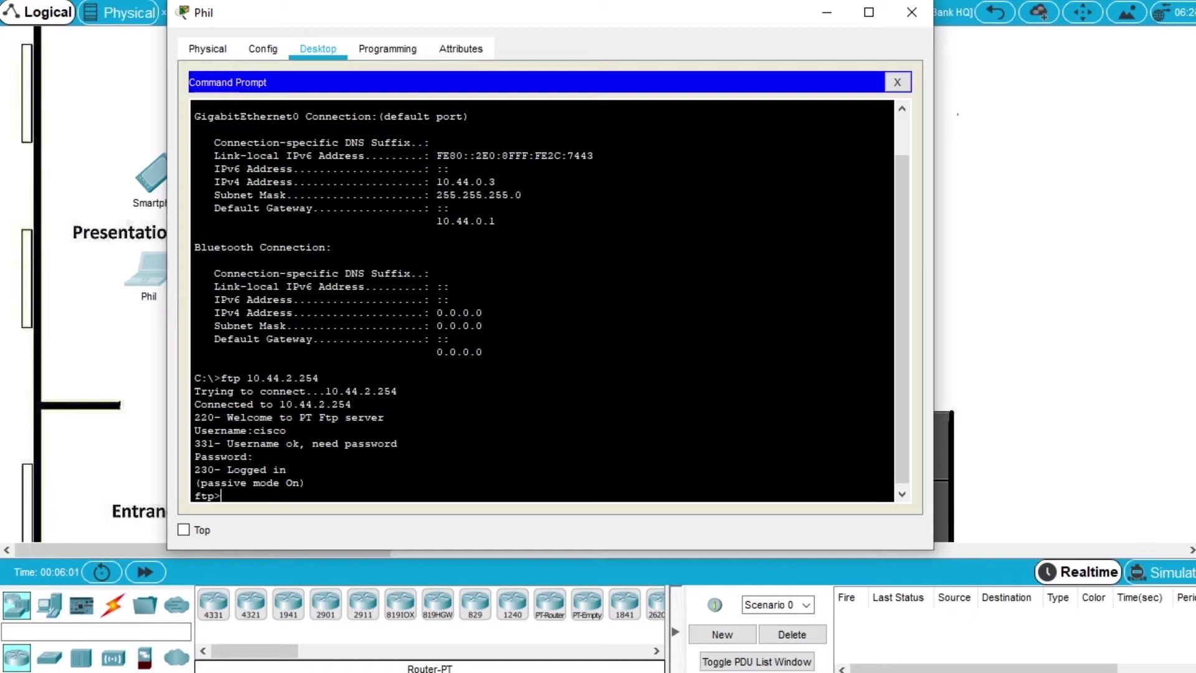
- Open the Cyber Criminals Sniffer beside the prompt and inspect the first captured FTP packet
left_click(1171, 190)
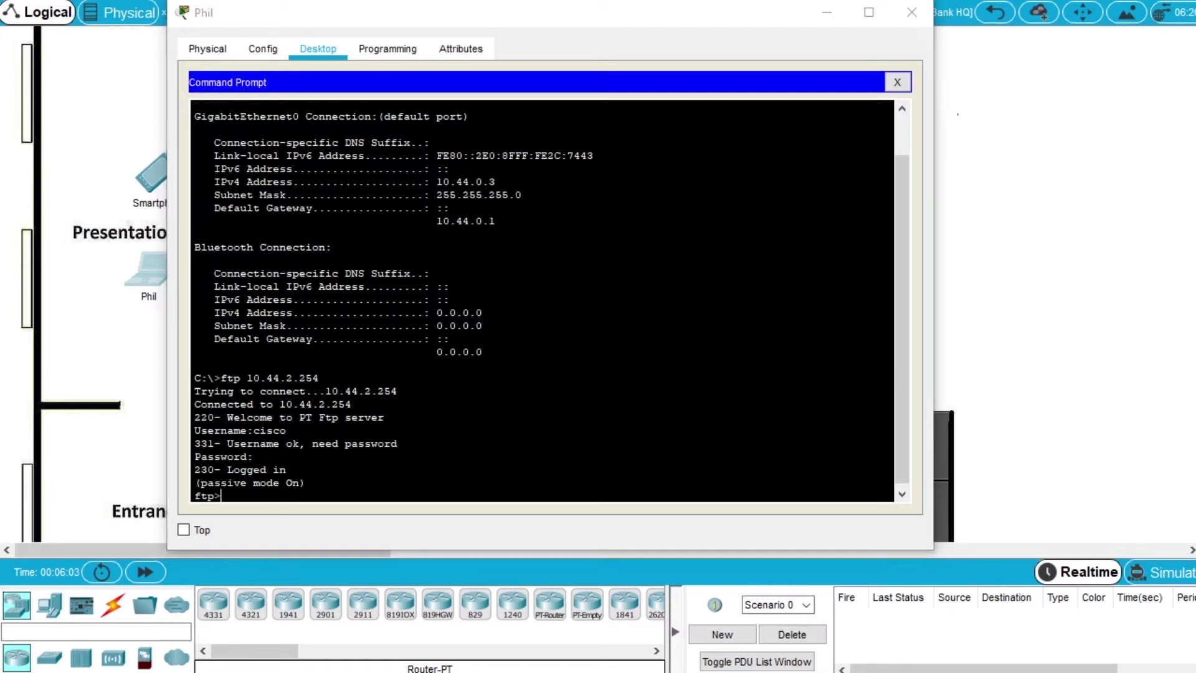
left_click_drag(607, 52, 345, 41)
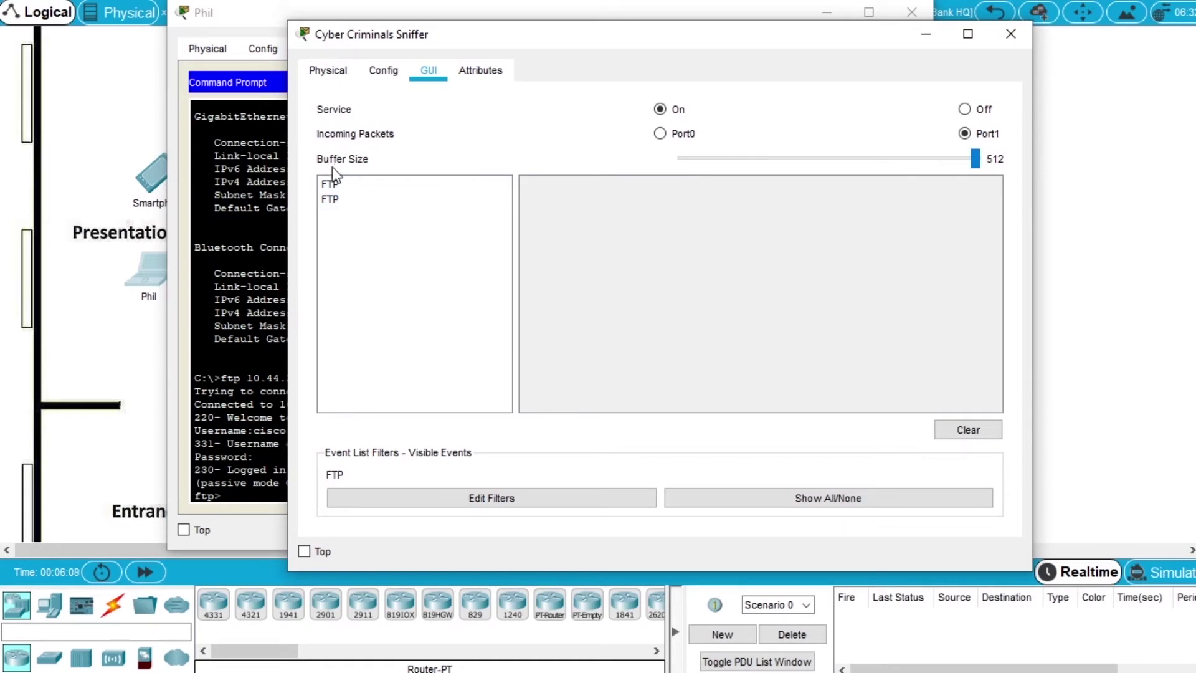
left_click(365, 184)
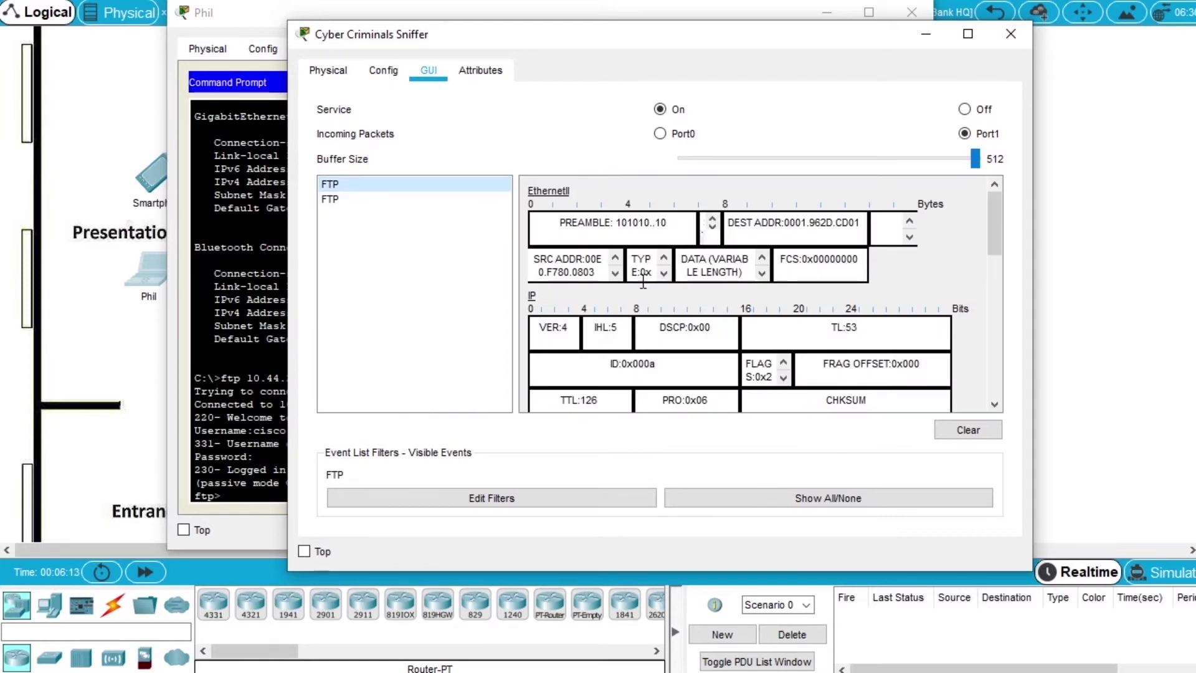
scroll(741, 280, "down", 2)
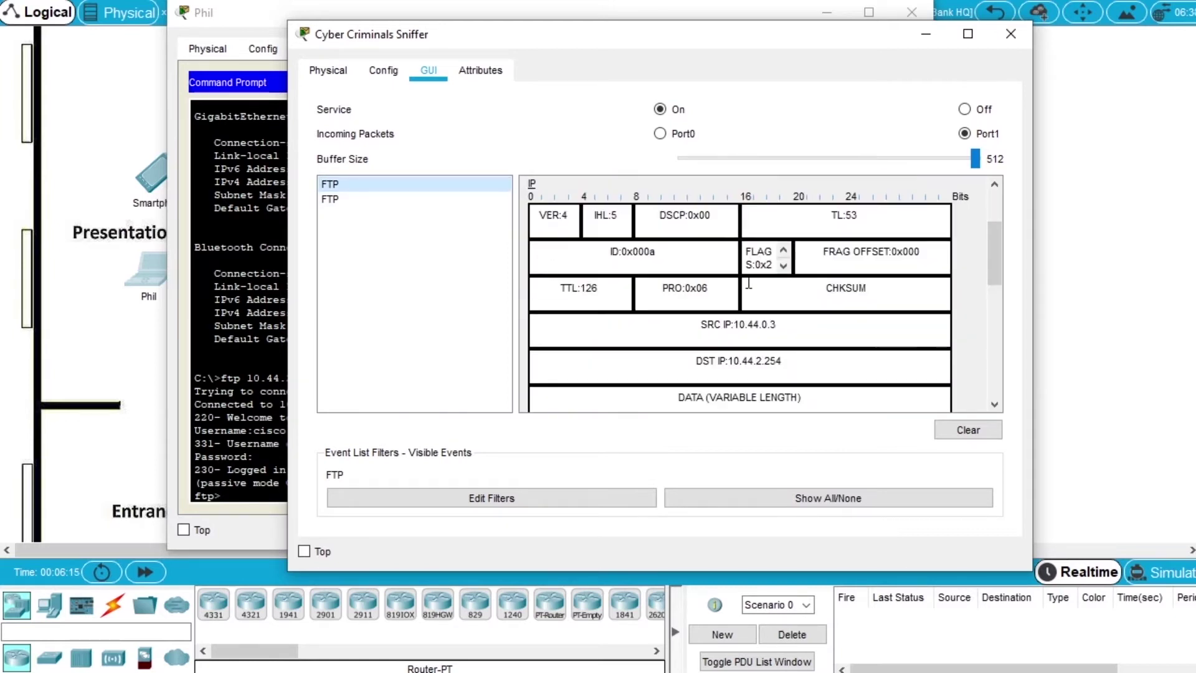
scroll(749, 282, "up", 1)
scroll(749, 282, "down", 2)
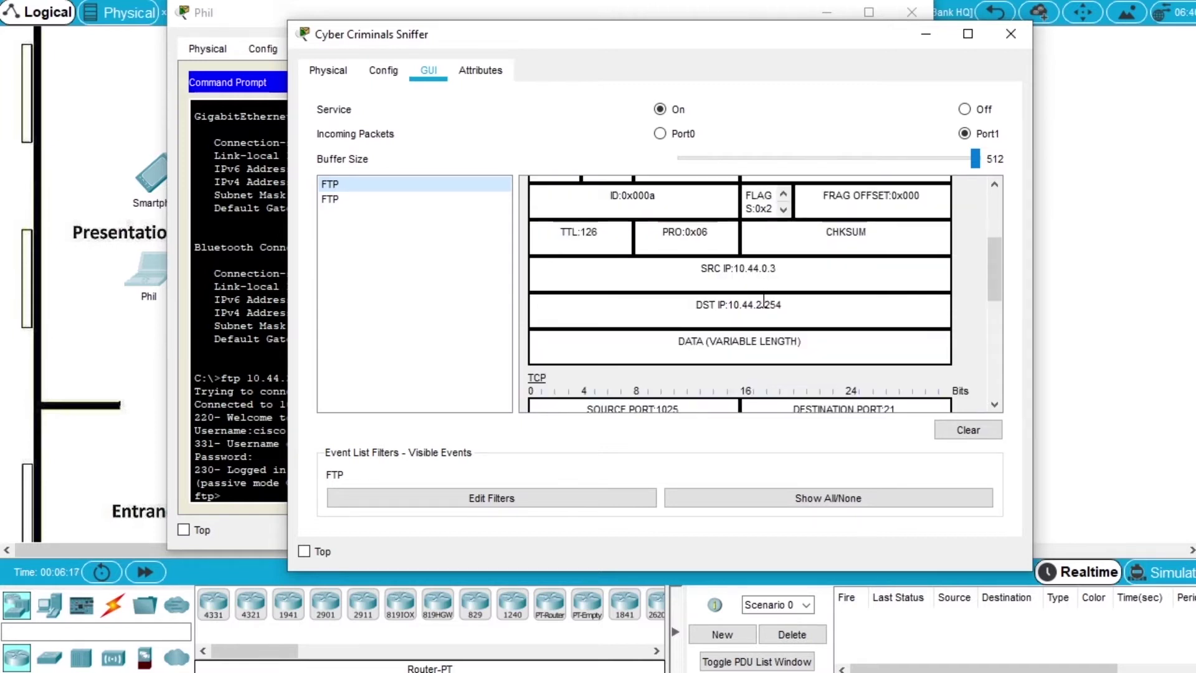
scroll(809, 316, "down", 5)
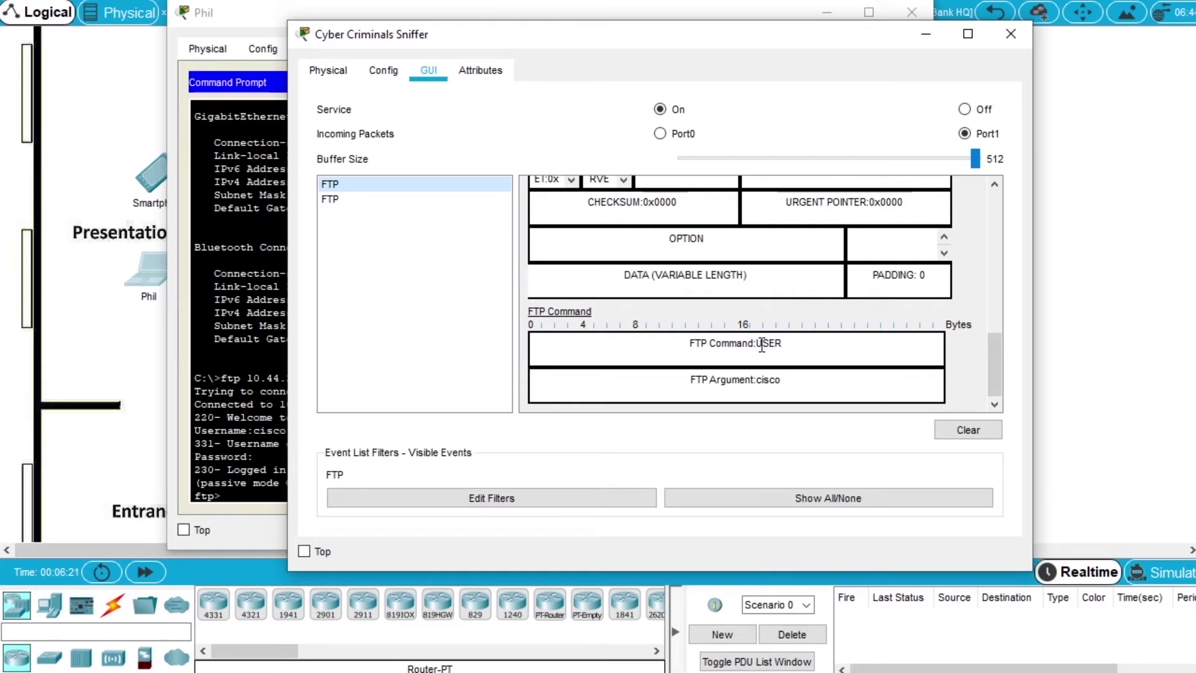
- Inspect the second captured FTP packet, then recheck the first for the plaintext USER command
left_click(330, 200)
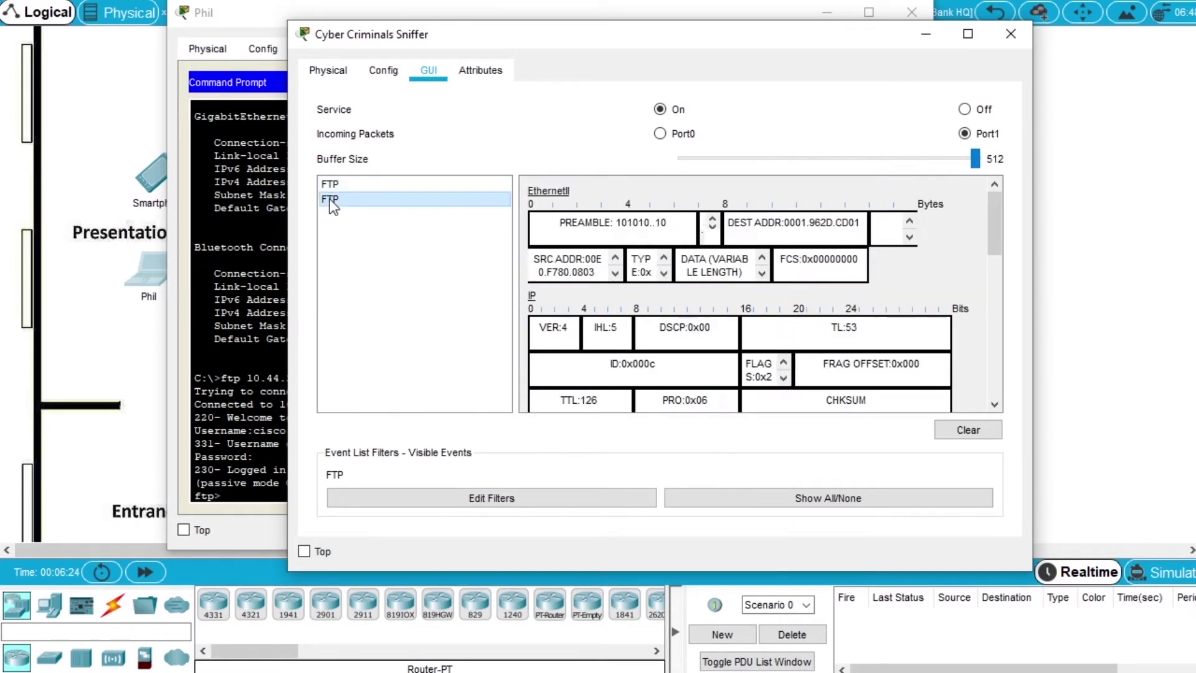
scroll(659, 281, "down", 5)
scroll(662, 286, "down", 1)
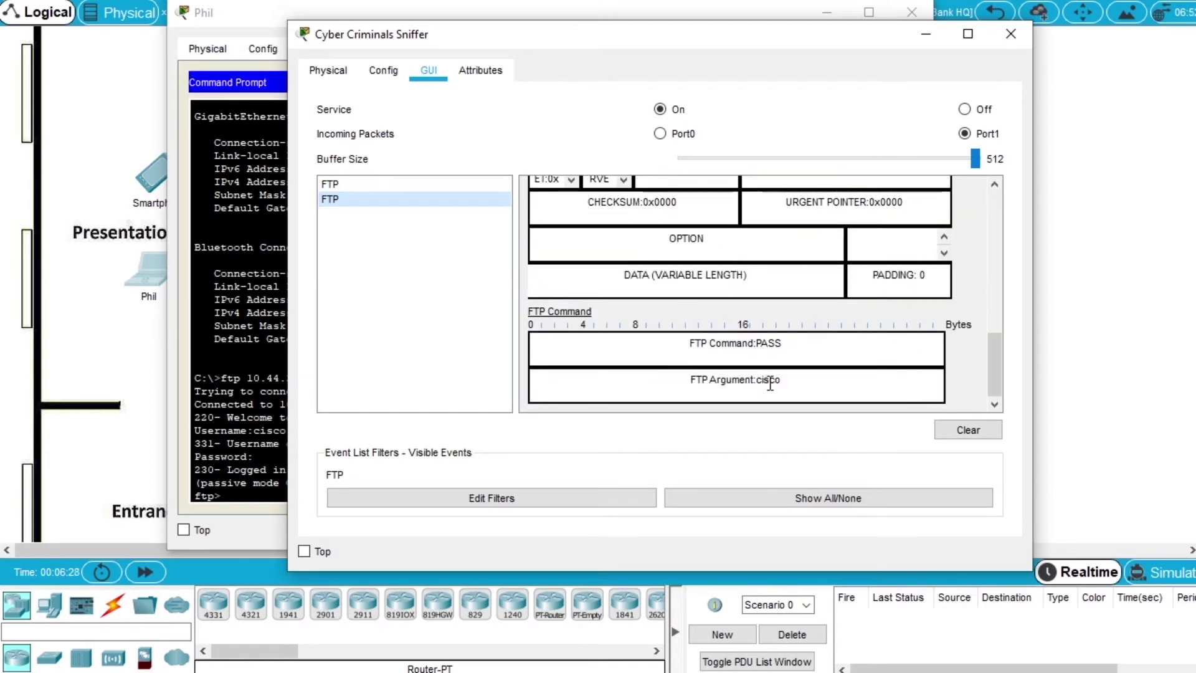
left_click(376, 186)
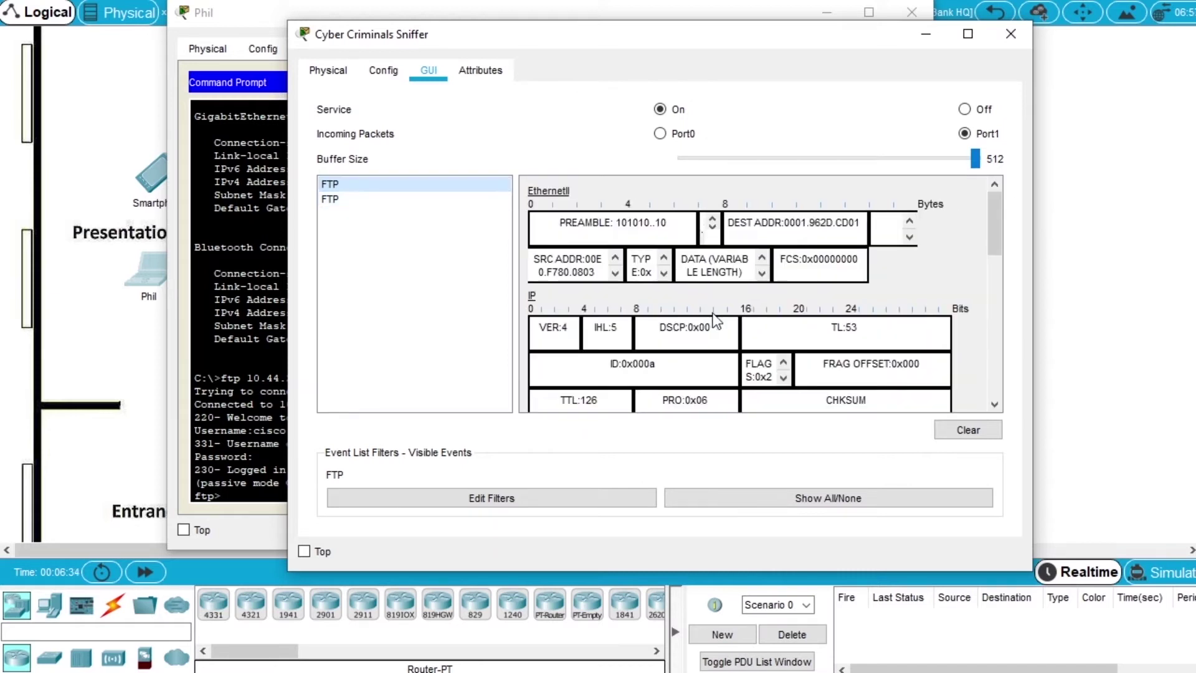
scroll(715, 321, "down", 4)
scroll(715, 321, "down", 2)
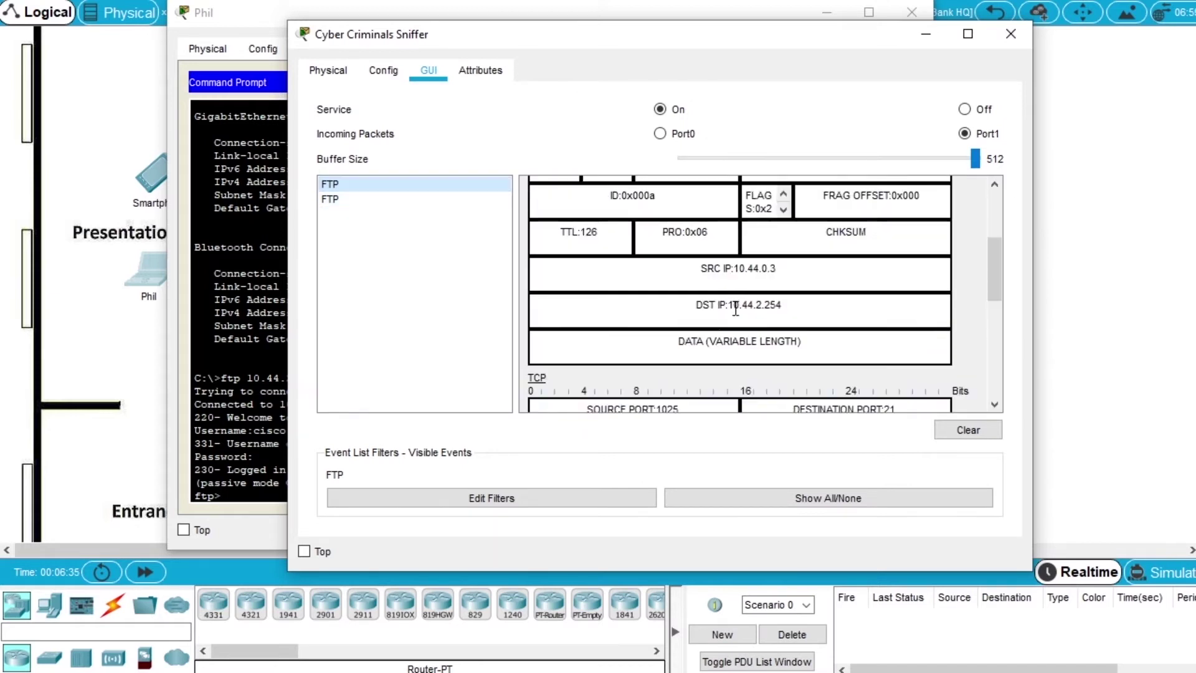
scroll(735, 323, "down", 10)
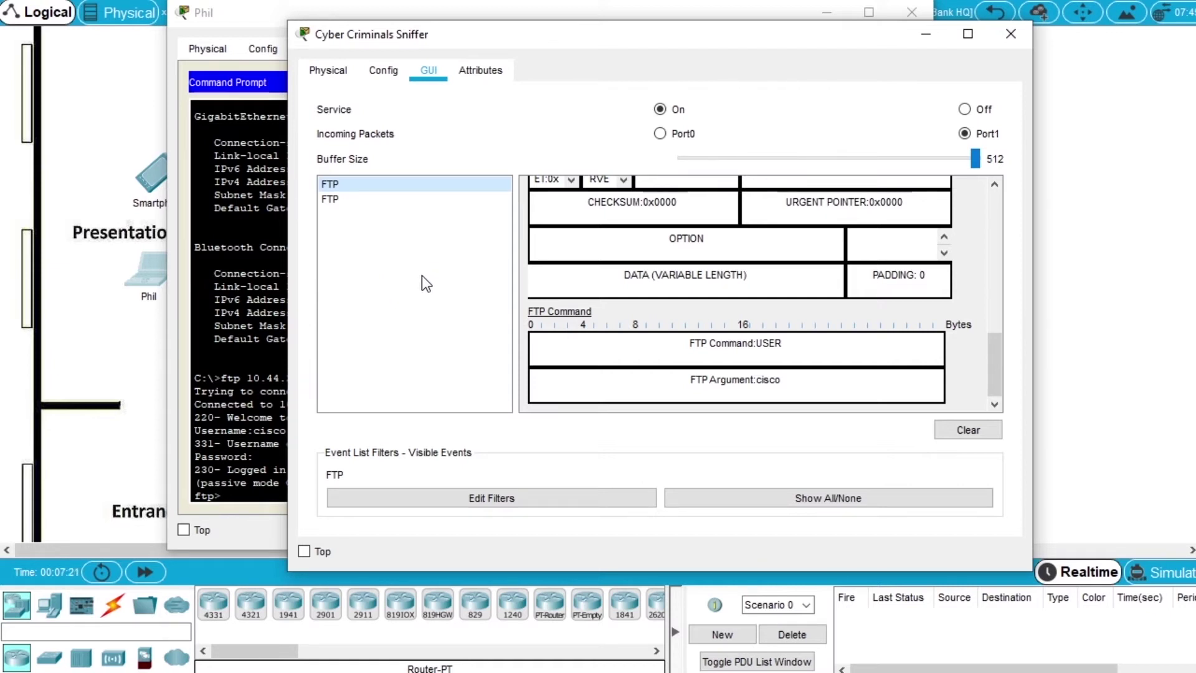
left_click_drag(336, 37, 1195, 128)
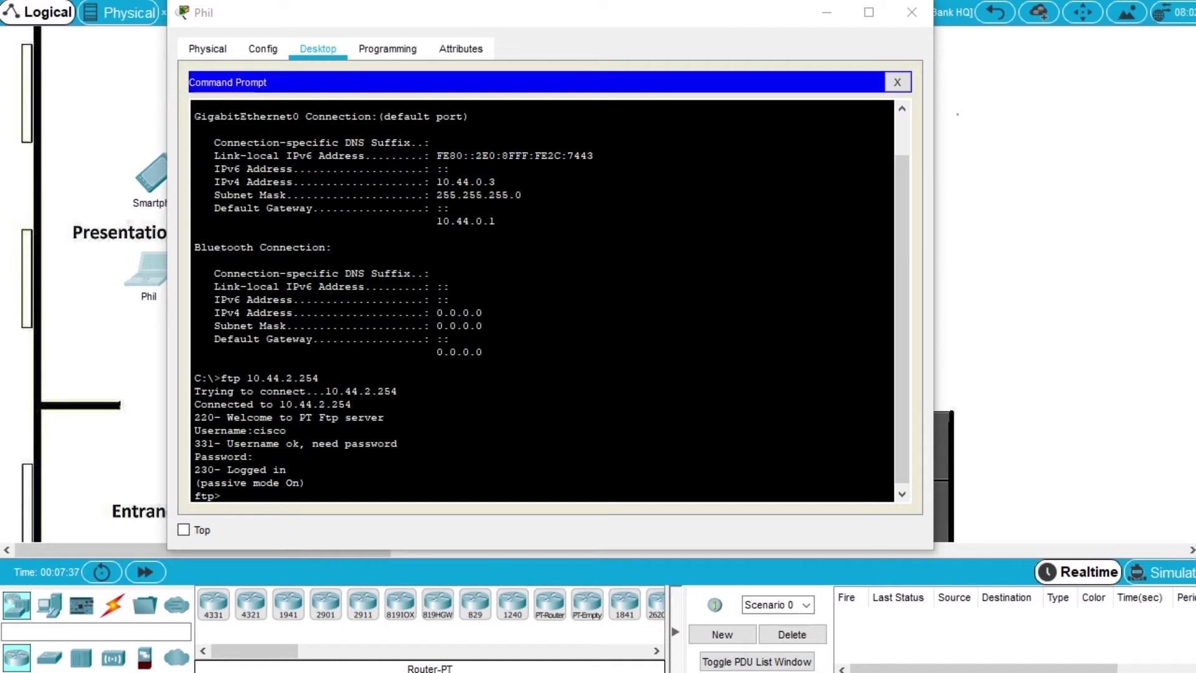
left_click(910, 24)
left_click(911, 20)
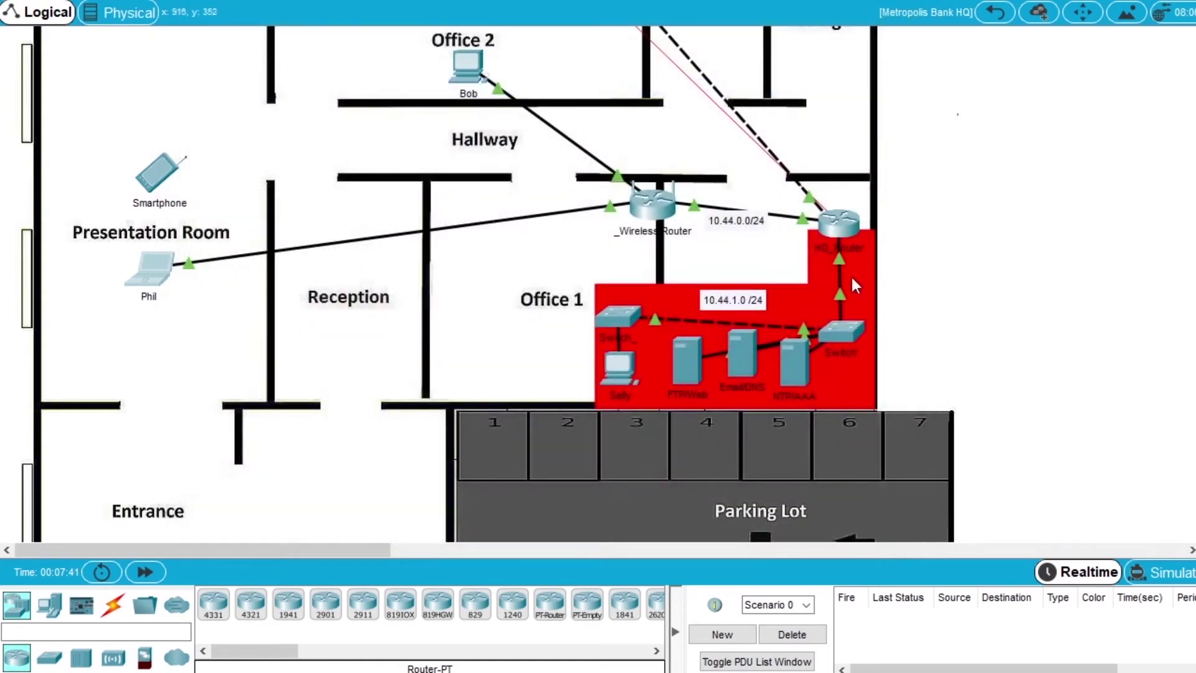
- Open HQ_Router in a widened window and reach the HQ_Router> prompt in its CLI
left_click(845, 226)
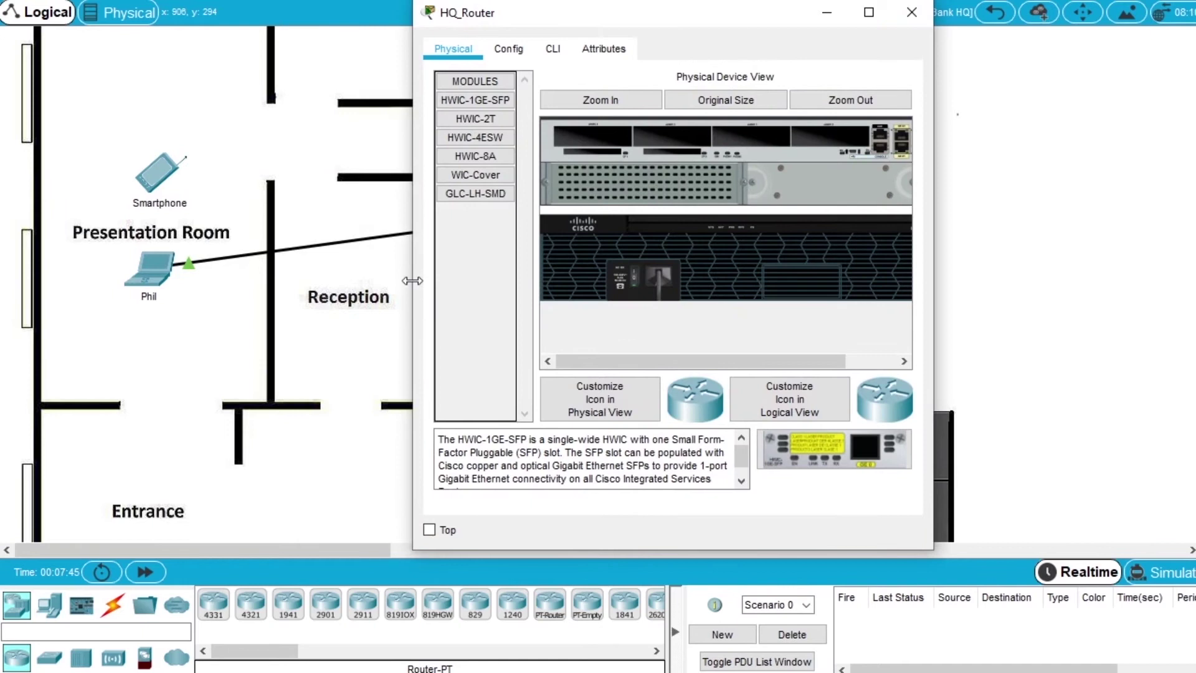
left_click_drag(412, 281, 143, 281)
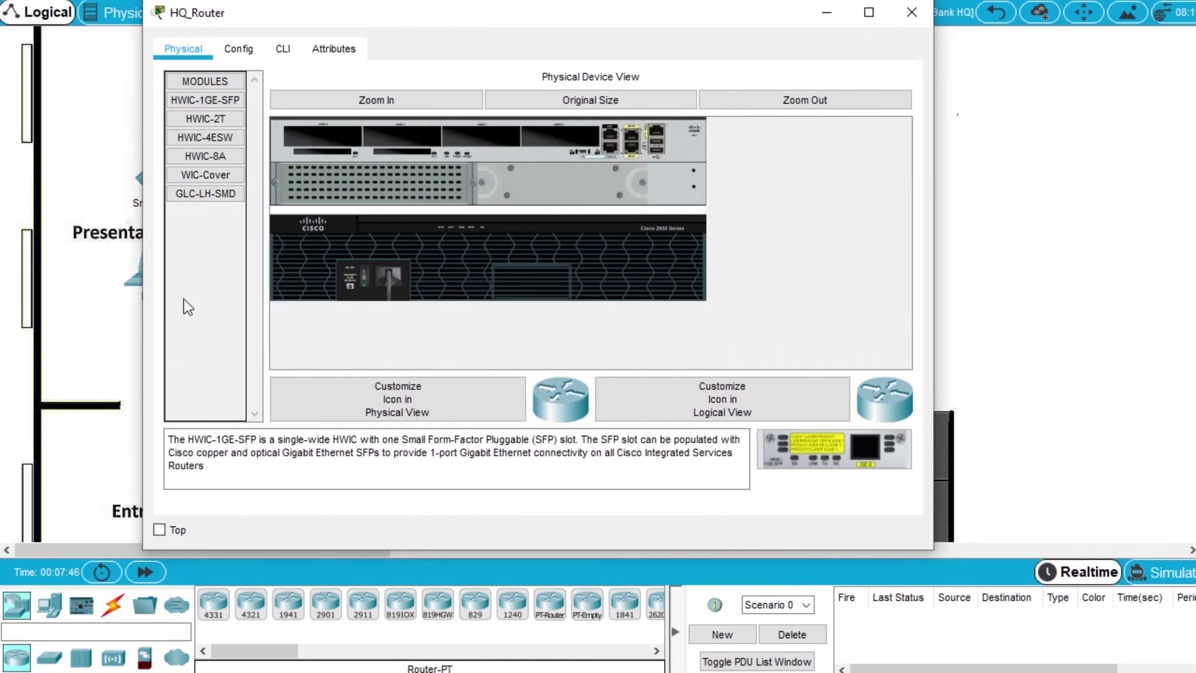
left_click(283, 50)
key("Return")
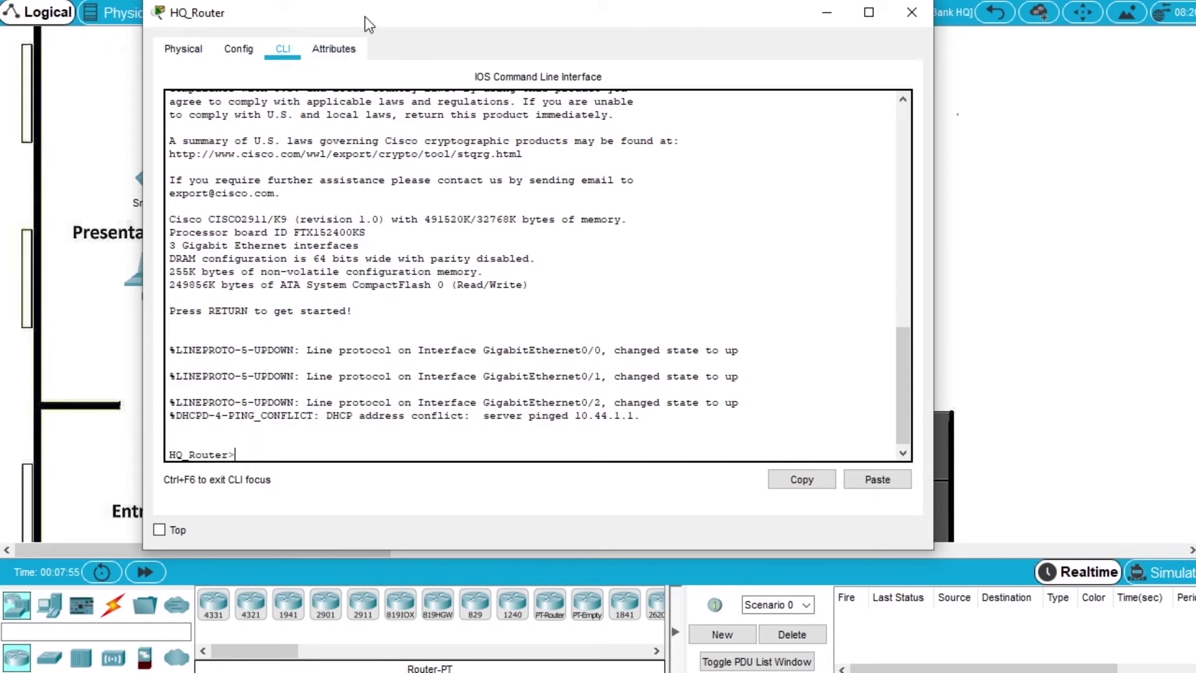
- Place the activity instructions alongside and select the VPN configuration commands starting at enable
left_click_drag(366, 17, 350, 53)
left_click_drag(1193, 145, 426, 153)
left_click_drag(410, 233, 518, 285)
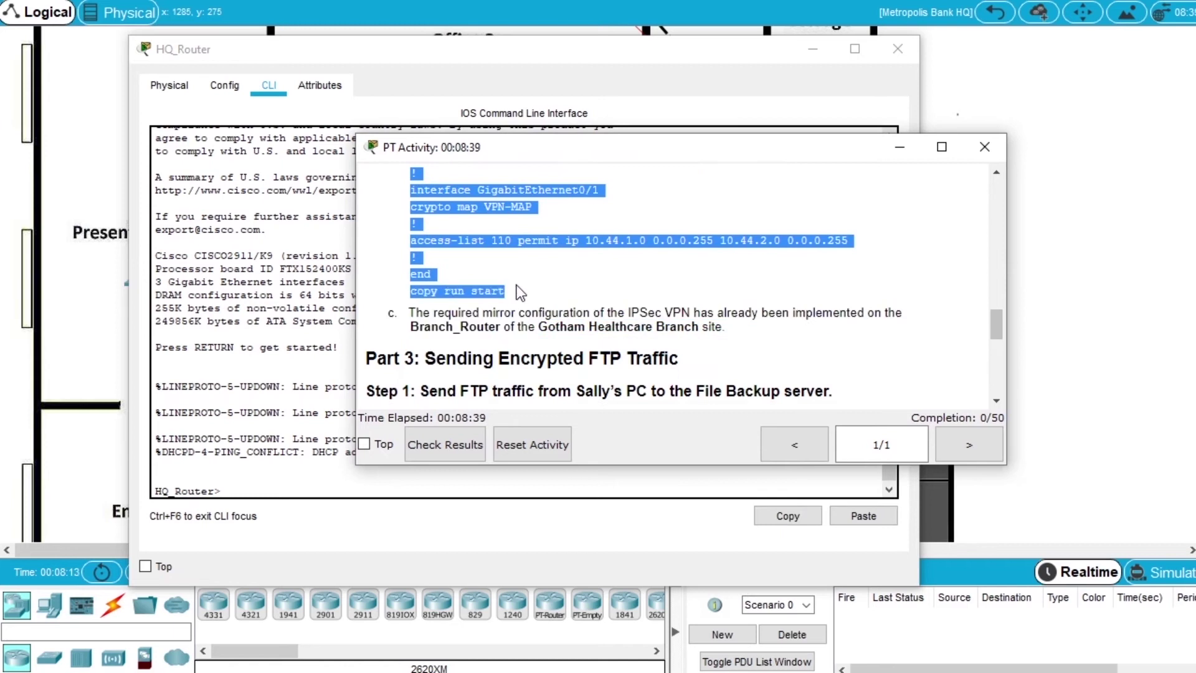
- Paste the copied IPsec VPN commands into HQ_Router's CLI, applying crypto map VPN-MAP and saving
scroll(517, 284, "up", 1)
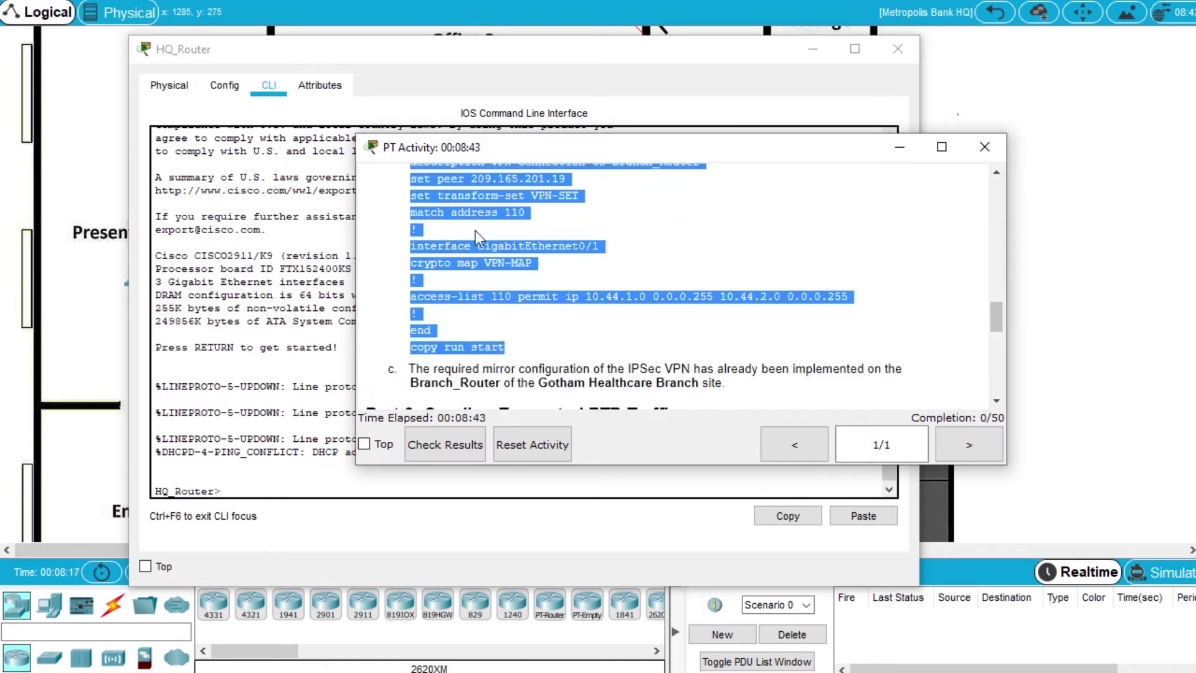
left_click_drag(397, 152, 856, 202)
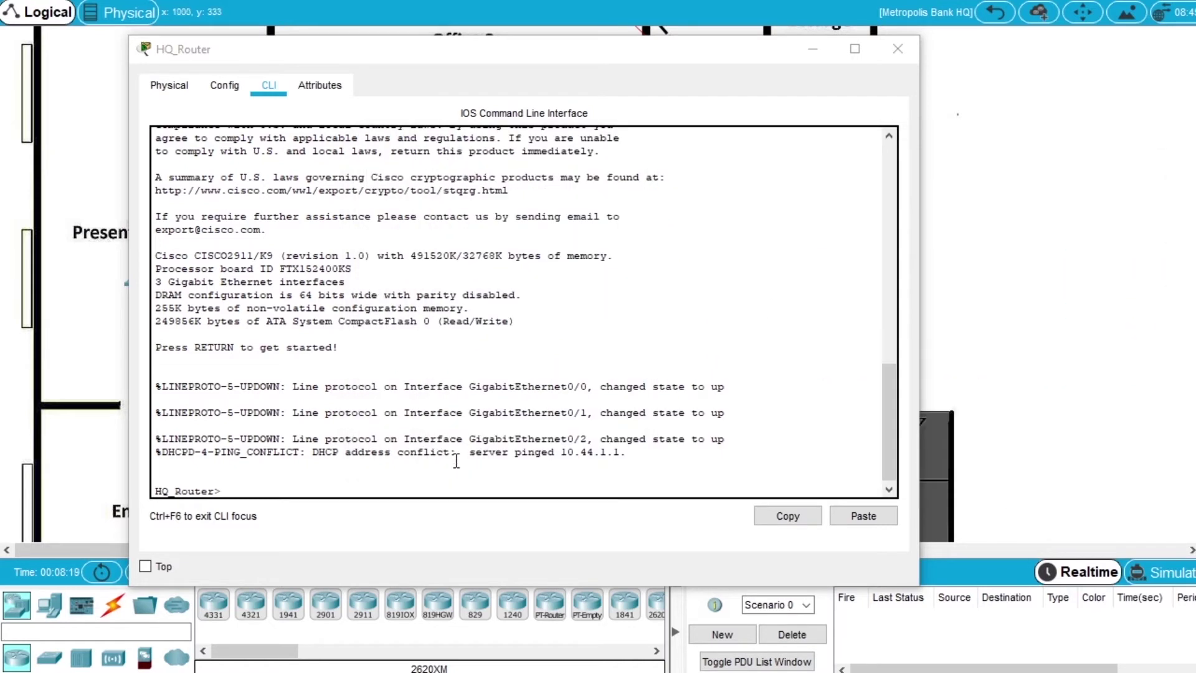
left_click(401, 487)
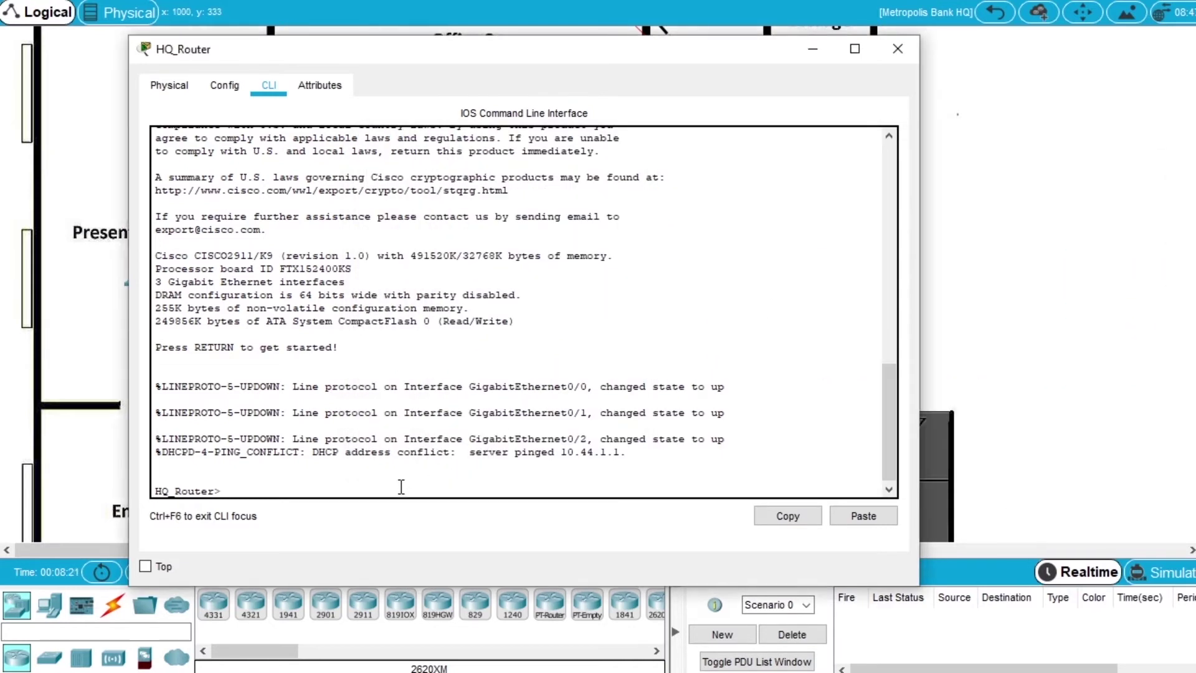
right_click(401, 487)
left_click(438, 506)
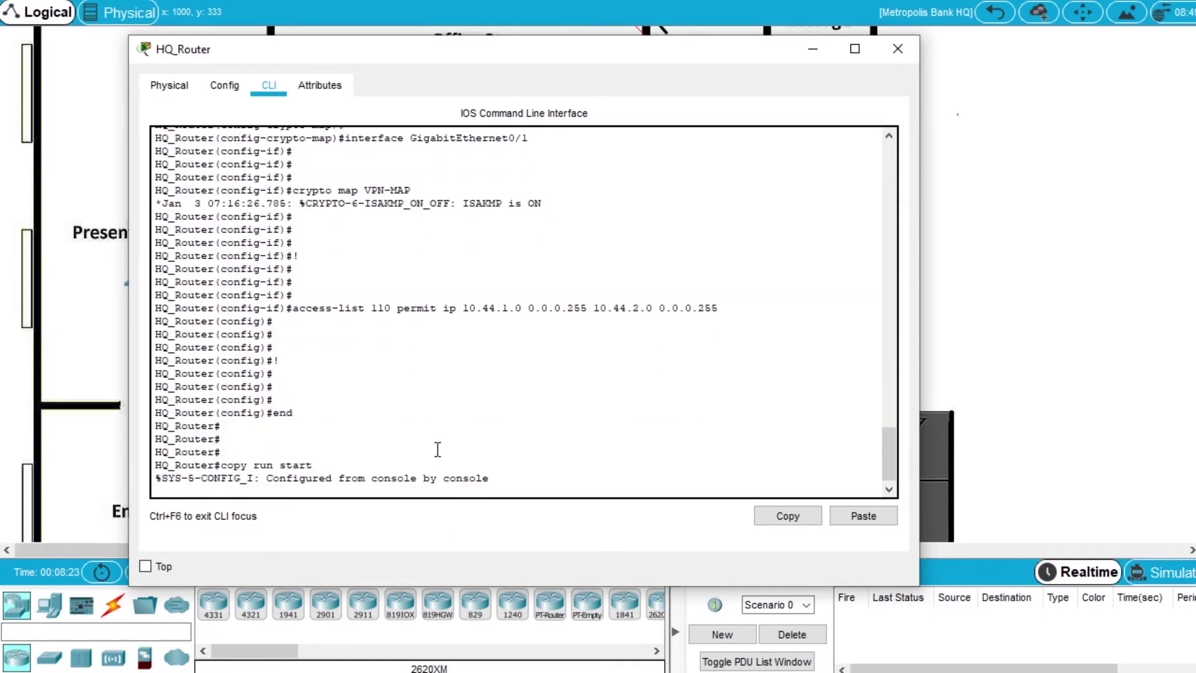
scroll(429, 397, "up", 3)
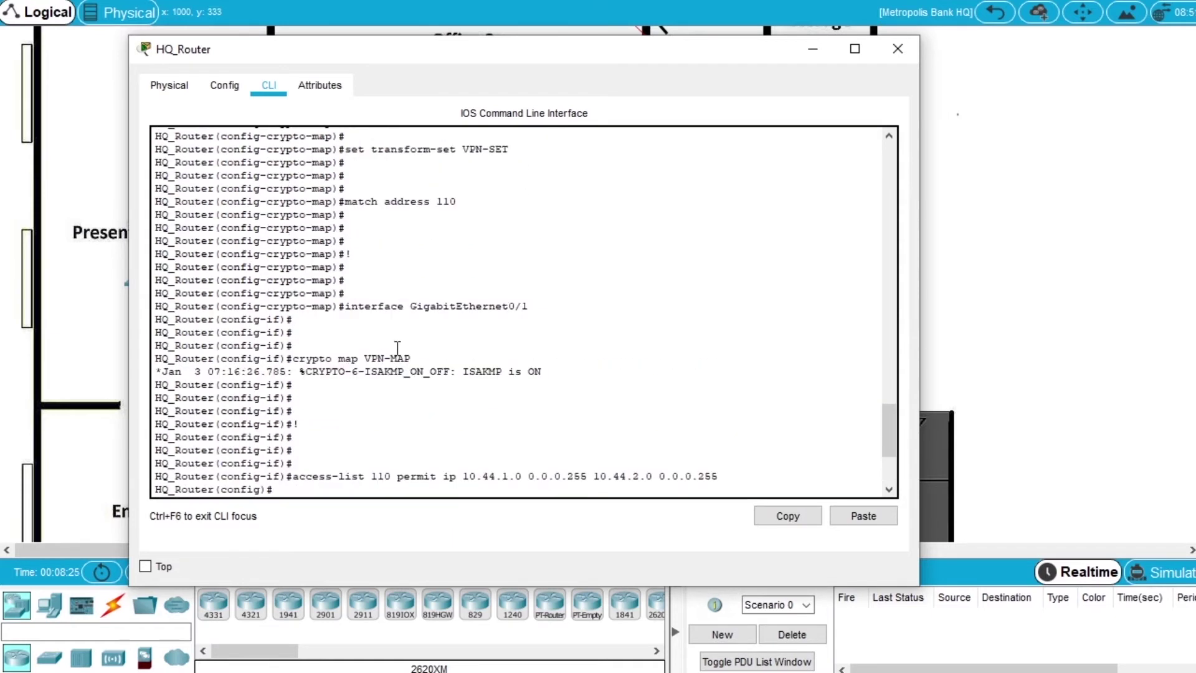
scroll(377, 250, "up", 2)
scroll(398, 324, "down", 5)
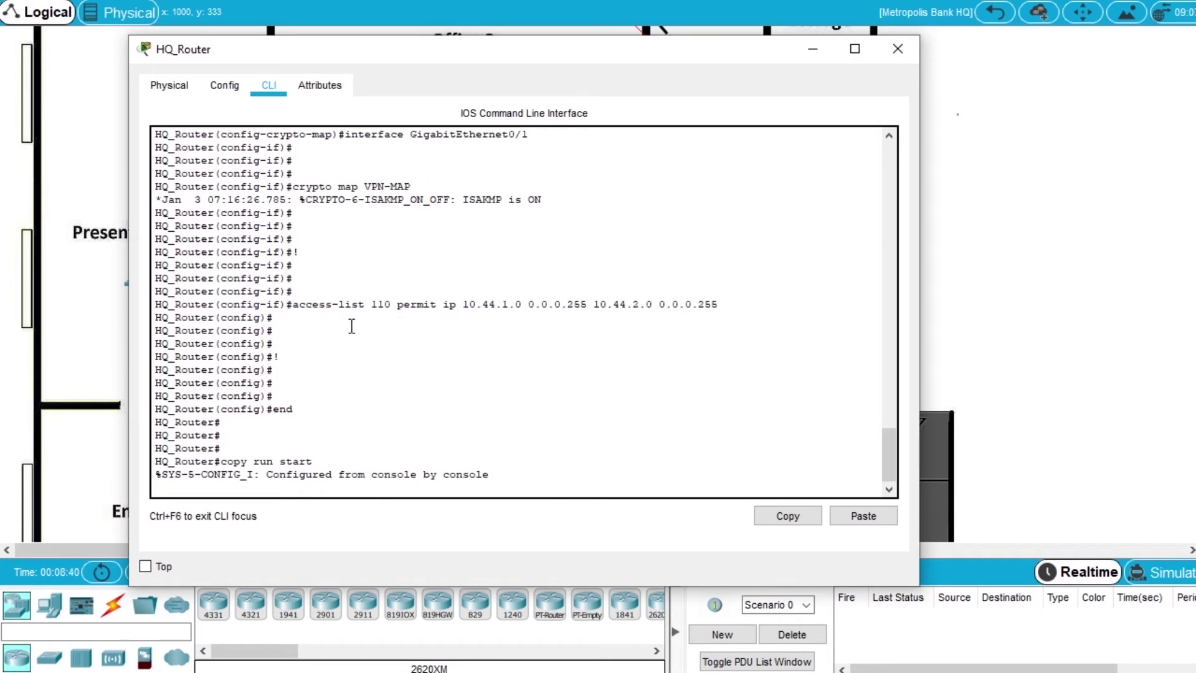
left_click_drag(375, 57, 455, 63)
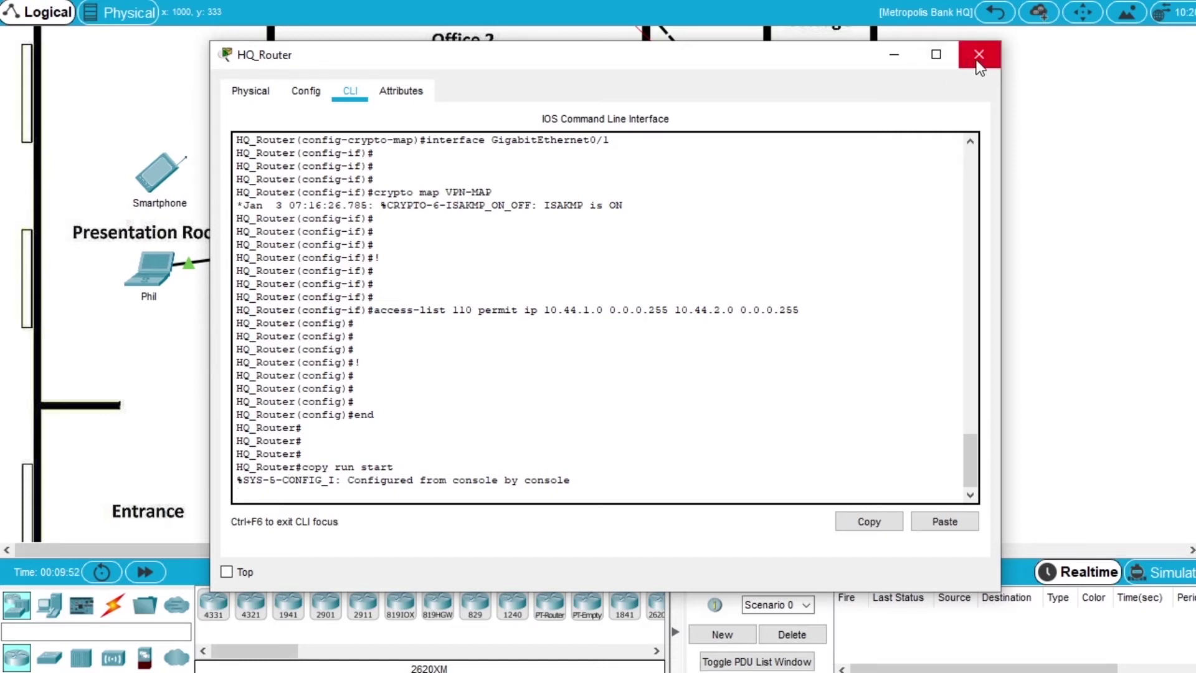
left_click(978, 54)
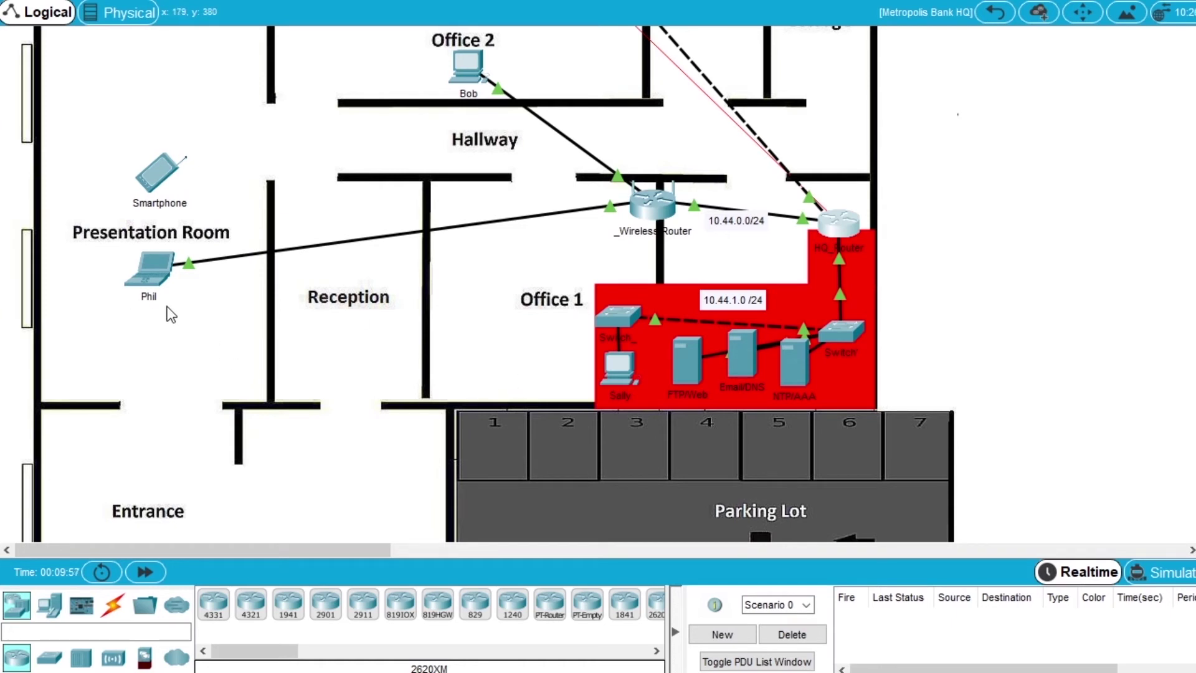
left_click(622, 372)
left_click_drag(414, 303, 146, 323)
left_click(297, 48)
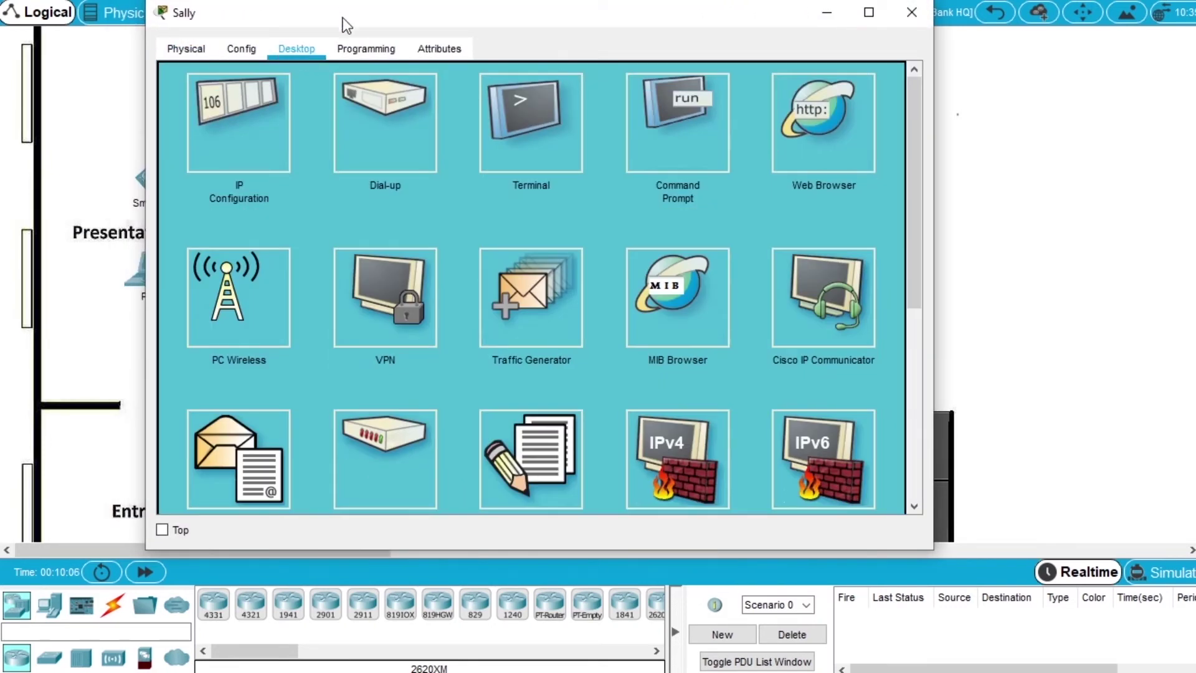
left_click_drag(342, 21, 374, 69)
left_click(716, 197)
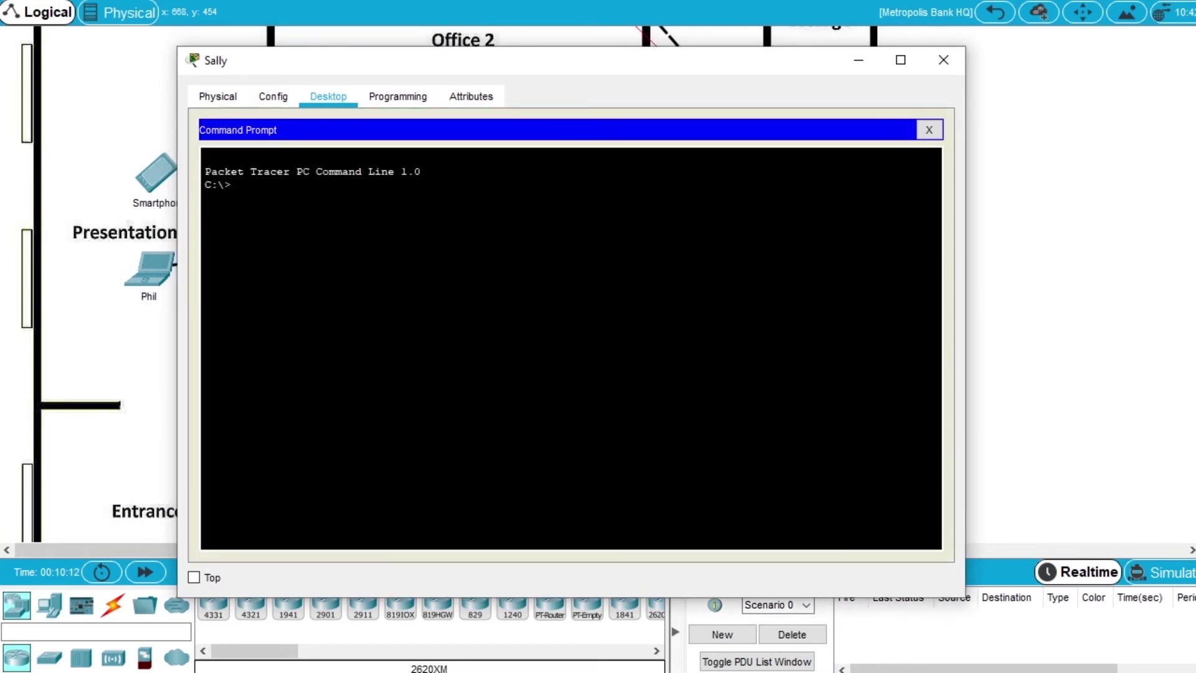
- Run ipconfig showing 10.44.1.2, then attempt ftp 10.44.2.254, which times out
type("ipconfig")
key("Return")
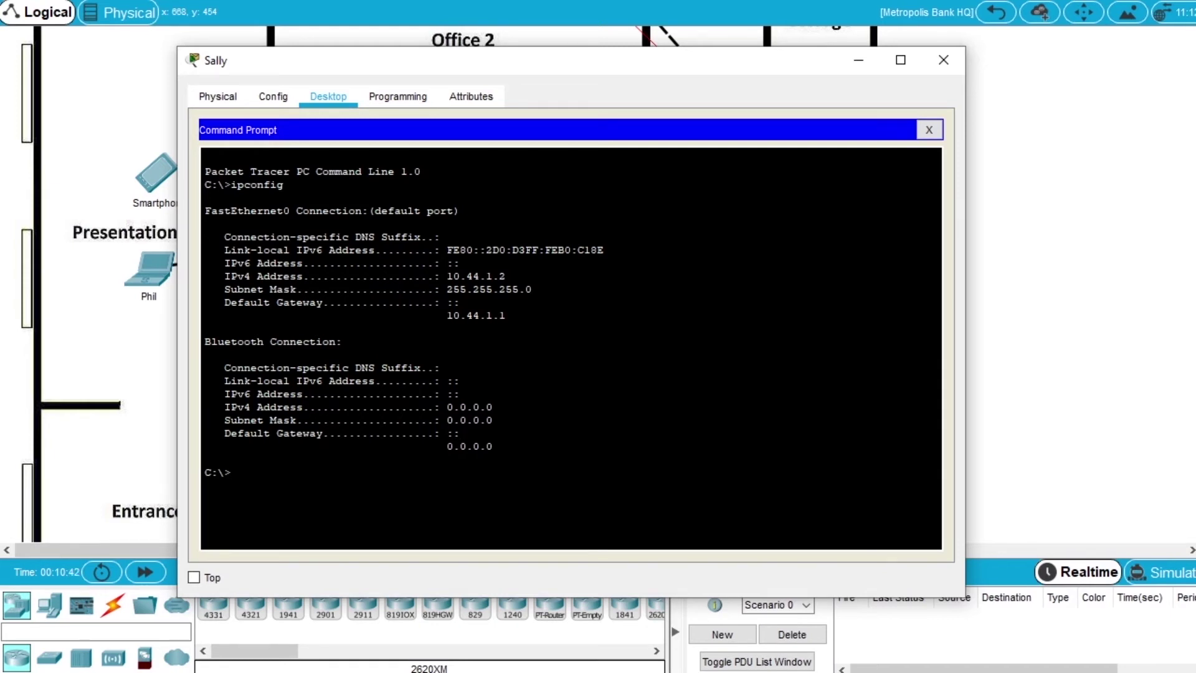
type("ftp 10.44.2.254")
key("Return")
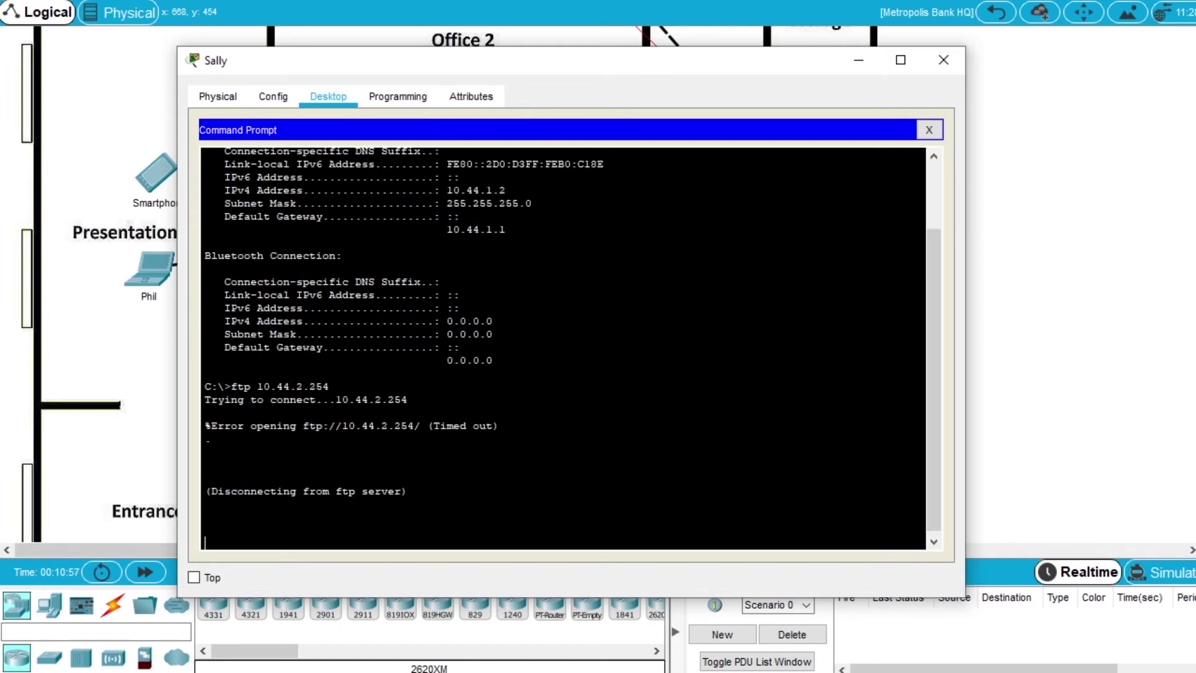
- Ping 10.44.2.254 from Sally twice, the second run succeeding with 0% loss
type("ping 10.44.")
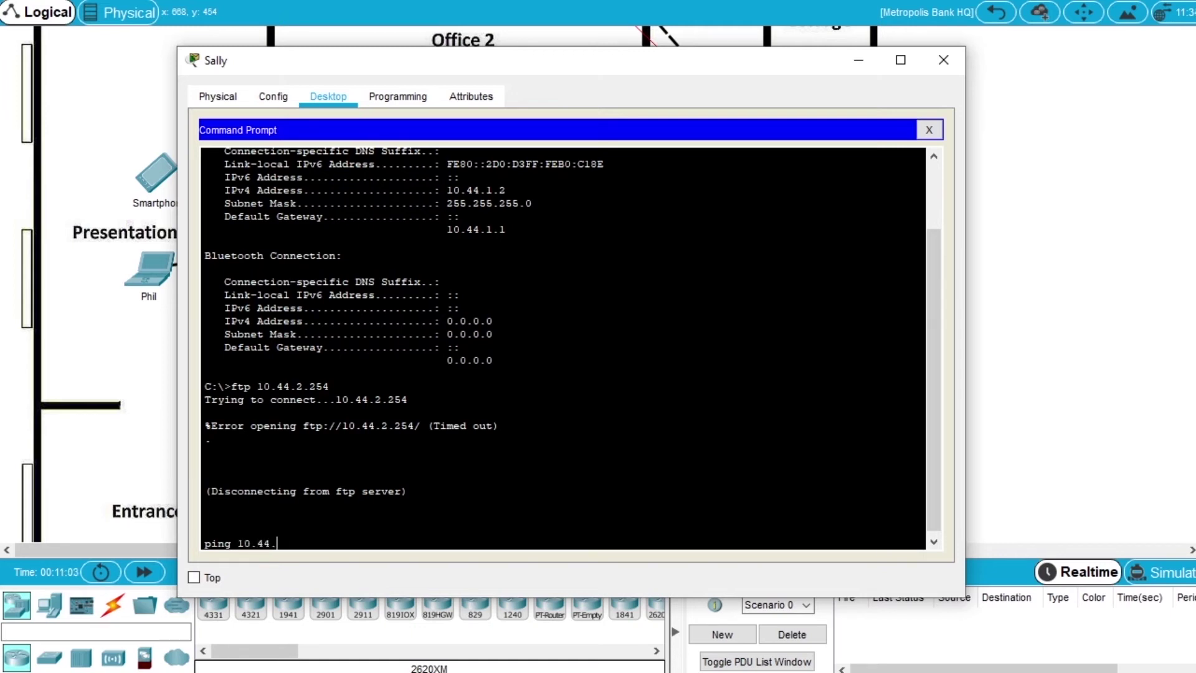
type("2.254")
key("Return")
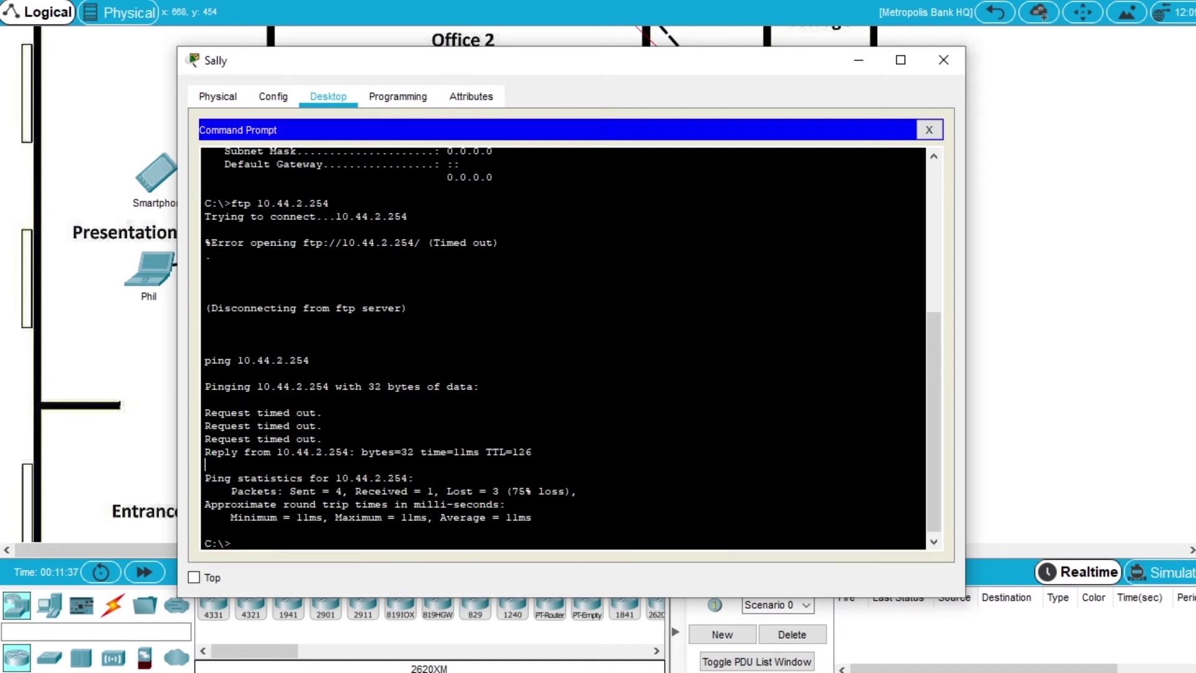
key("Up")
key("Return")
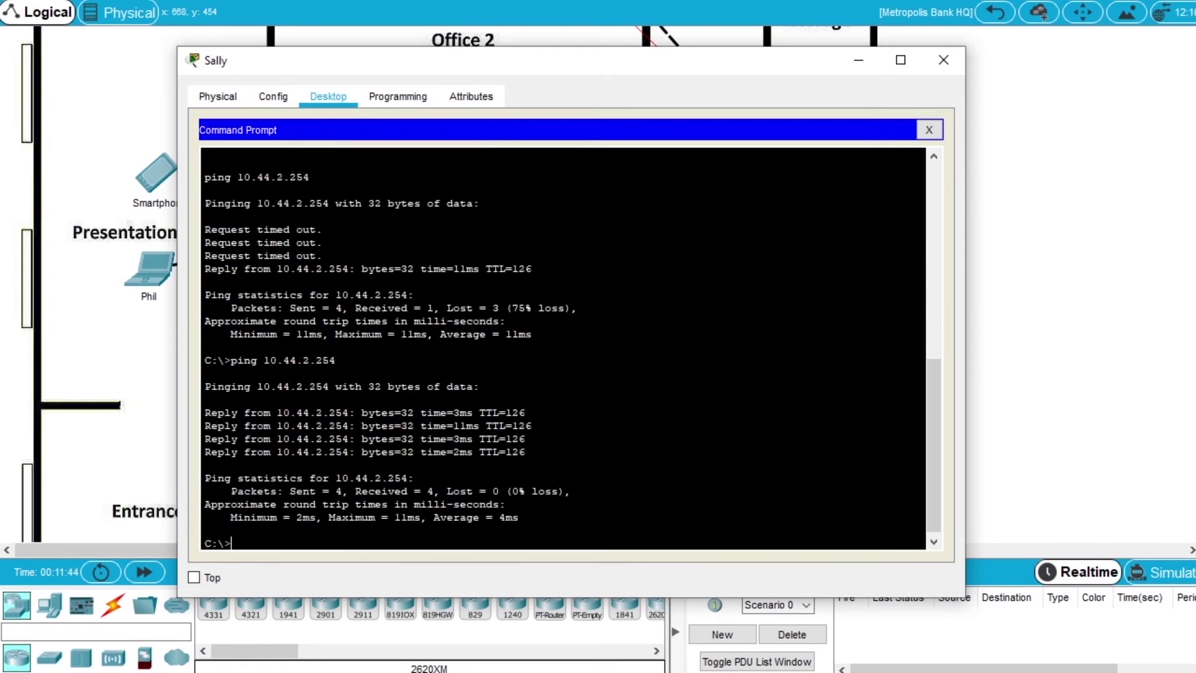
key("Up")
key("Up")
- Connect Sally to the FTP server 10.44.2.254 and log in with the username and password
key("Return")
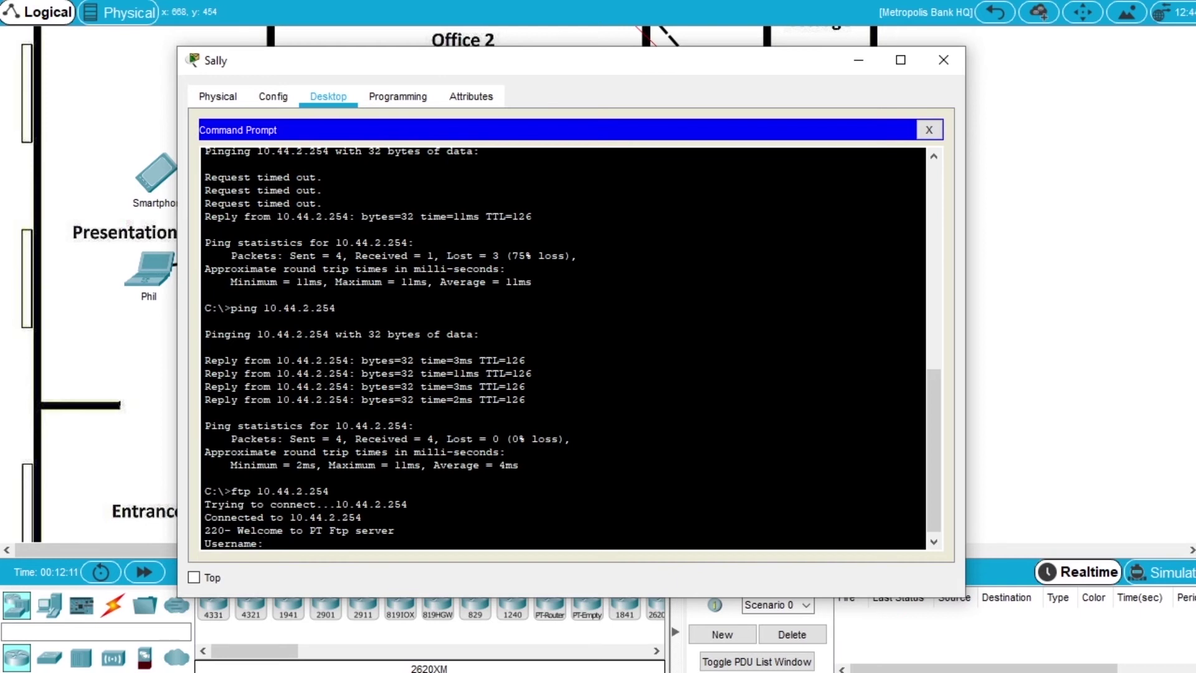
type("cisco")
key("Return")
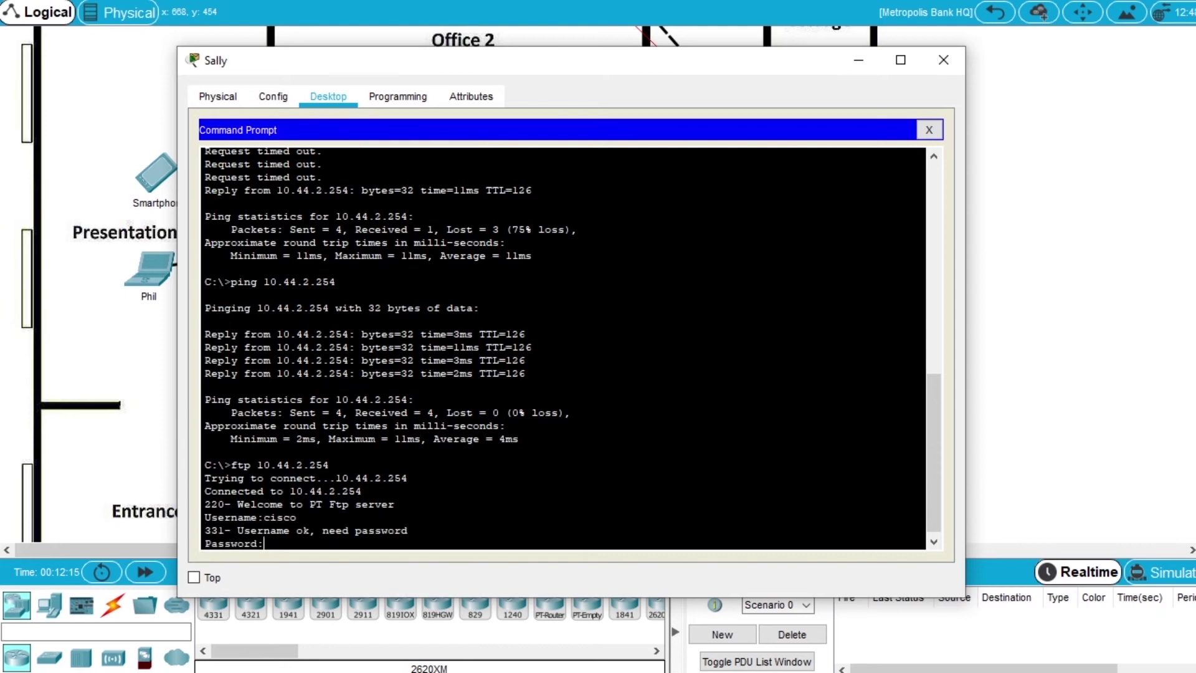
key("Return")
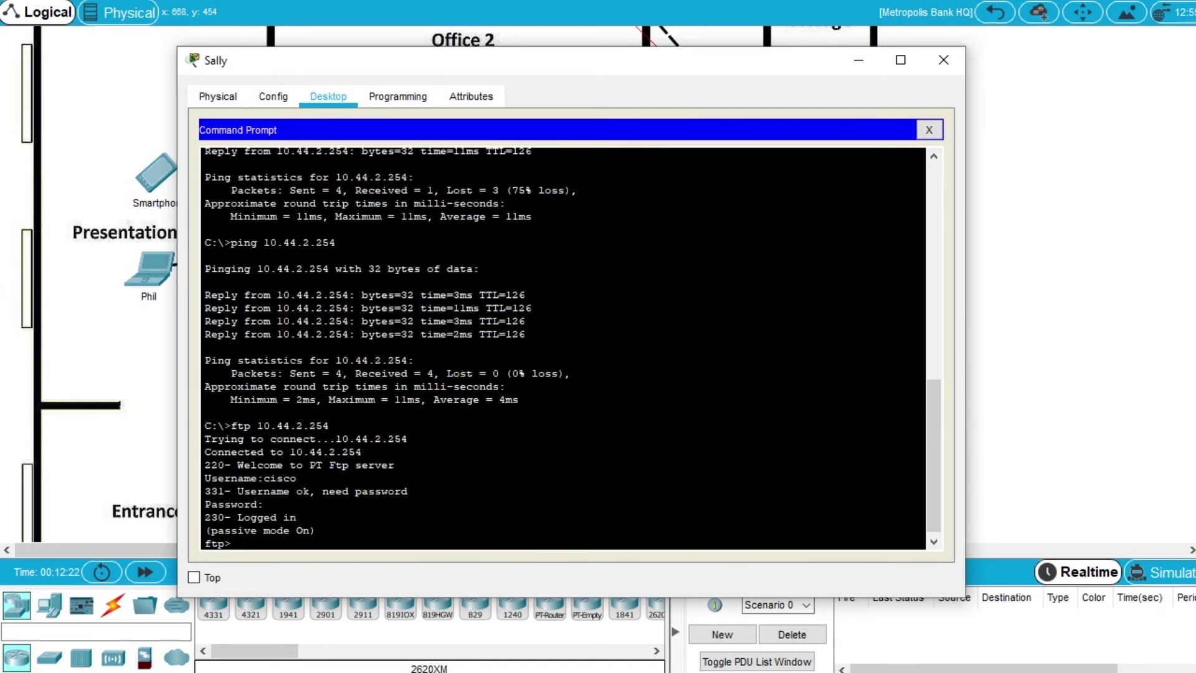
- Upload FTPupload.txt with put and list the server directory showing it at 1575 bytes
type("put FTPupload.txt")
key("Return")
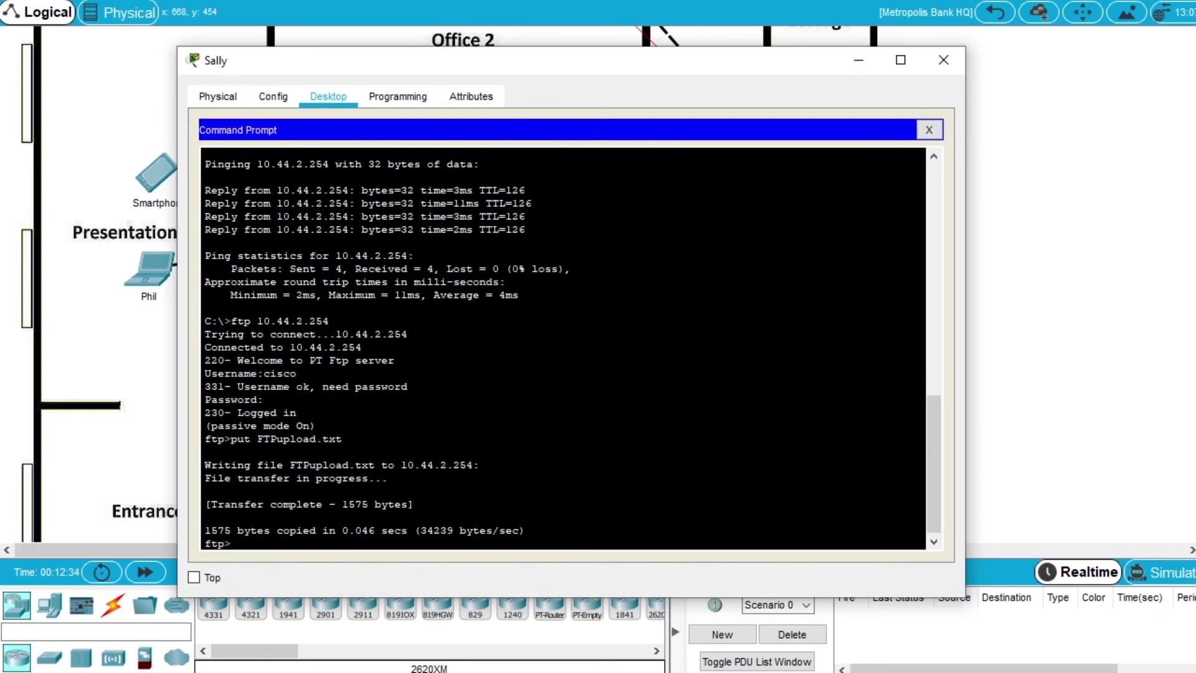
type("dir")
key("Return")
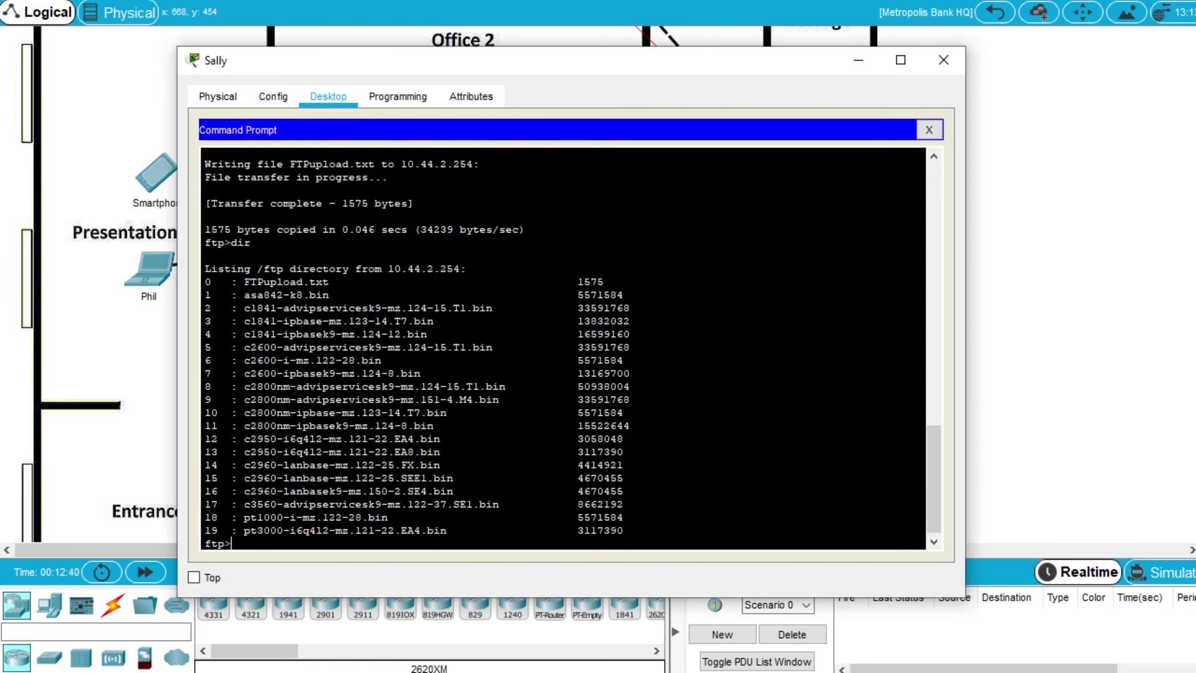
- Bring the Cyber Criminals Sniffer into view and confirm it still lists only two FTP packets
left_click_drag(337, 281, 244, 281)
left_click(381, 282)
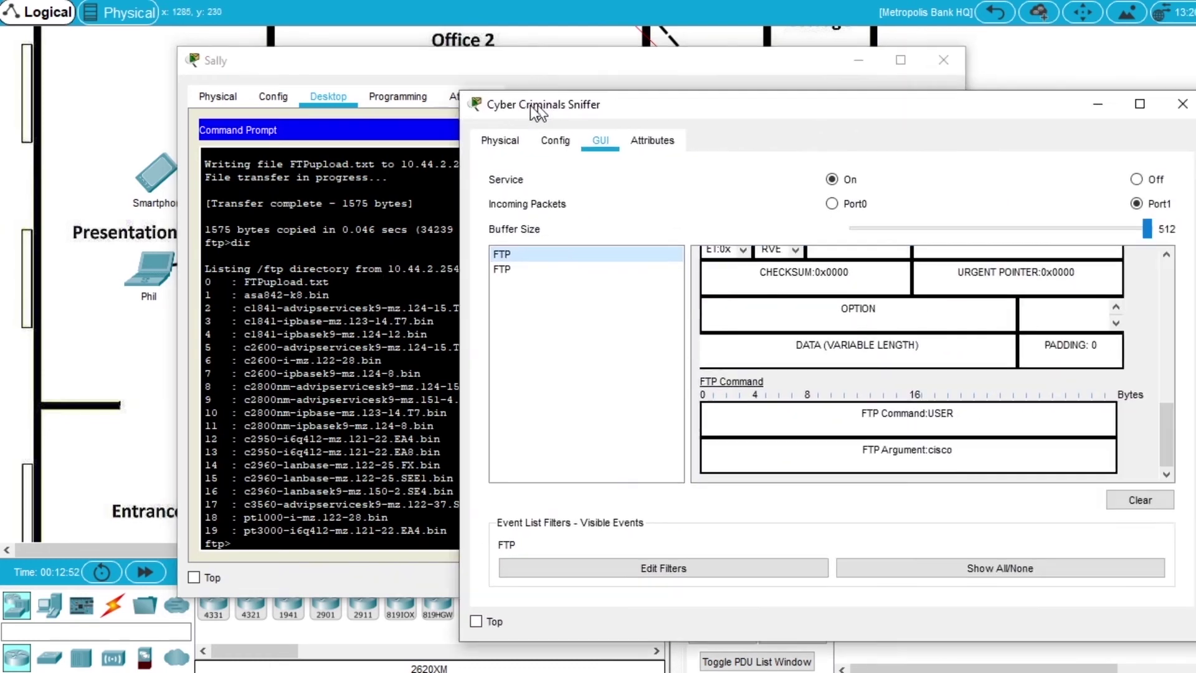
left_click_drag(542, 118, 274, 95)
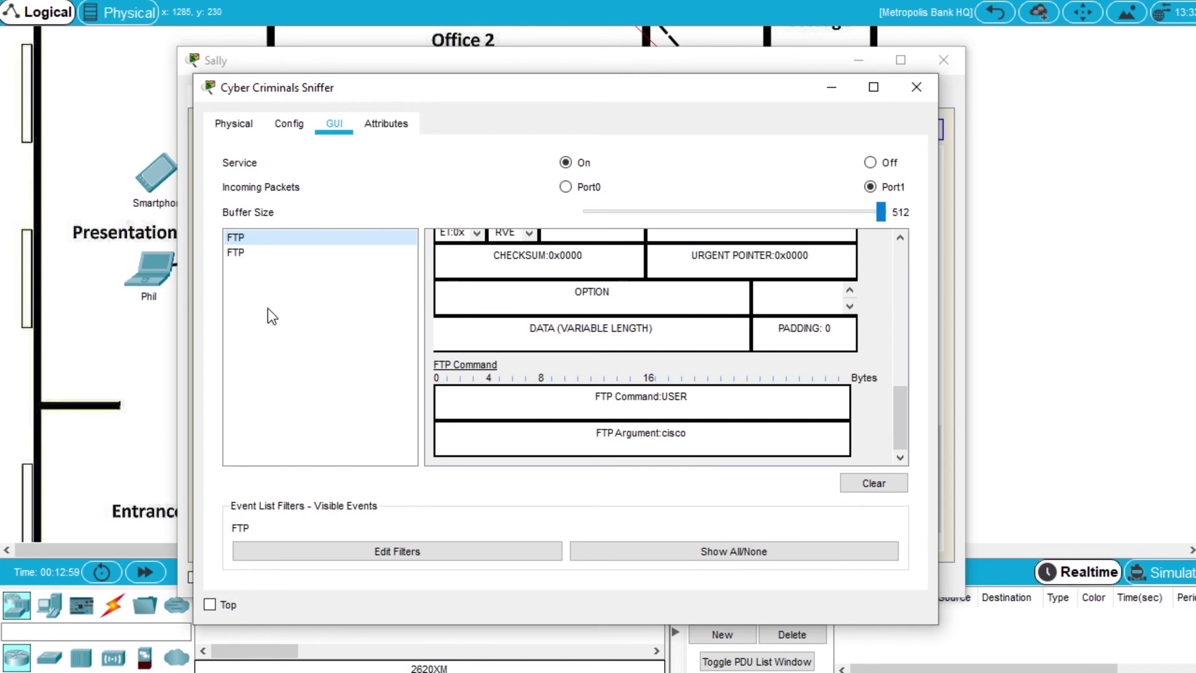
left_click_drag(292, 90, 287, 70)
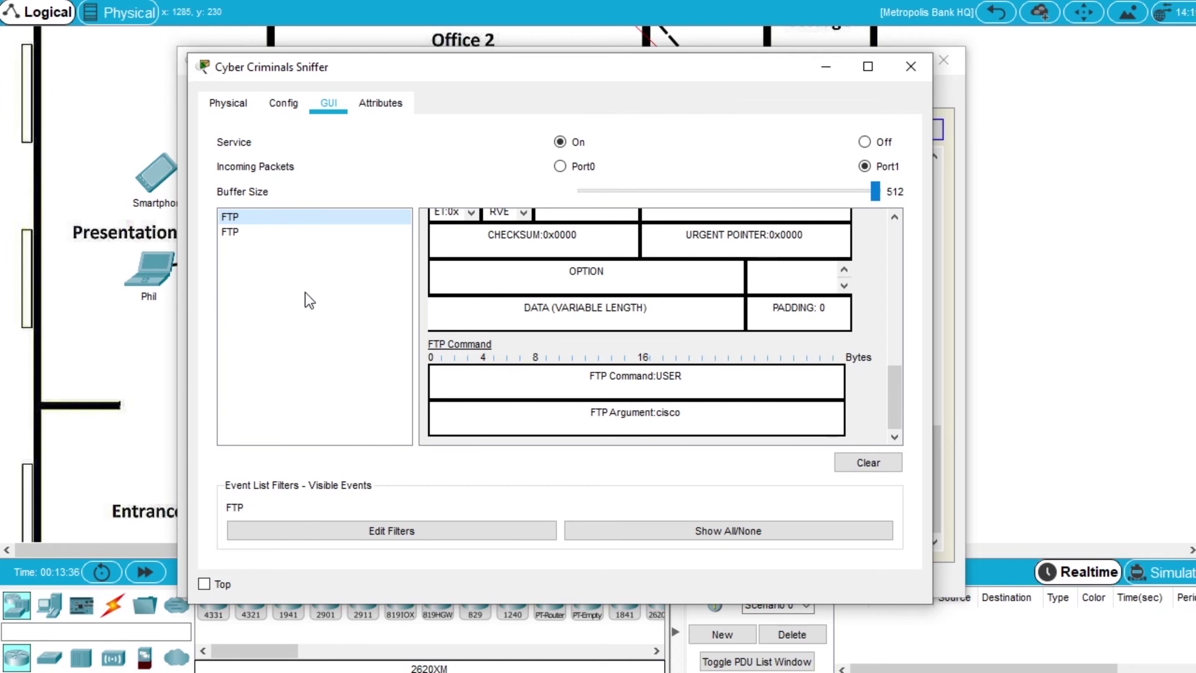
scroll(596, 316, "up", 6)
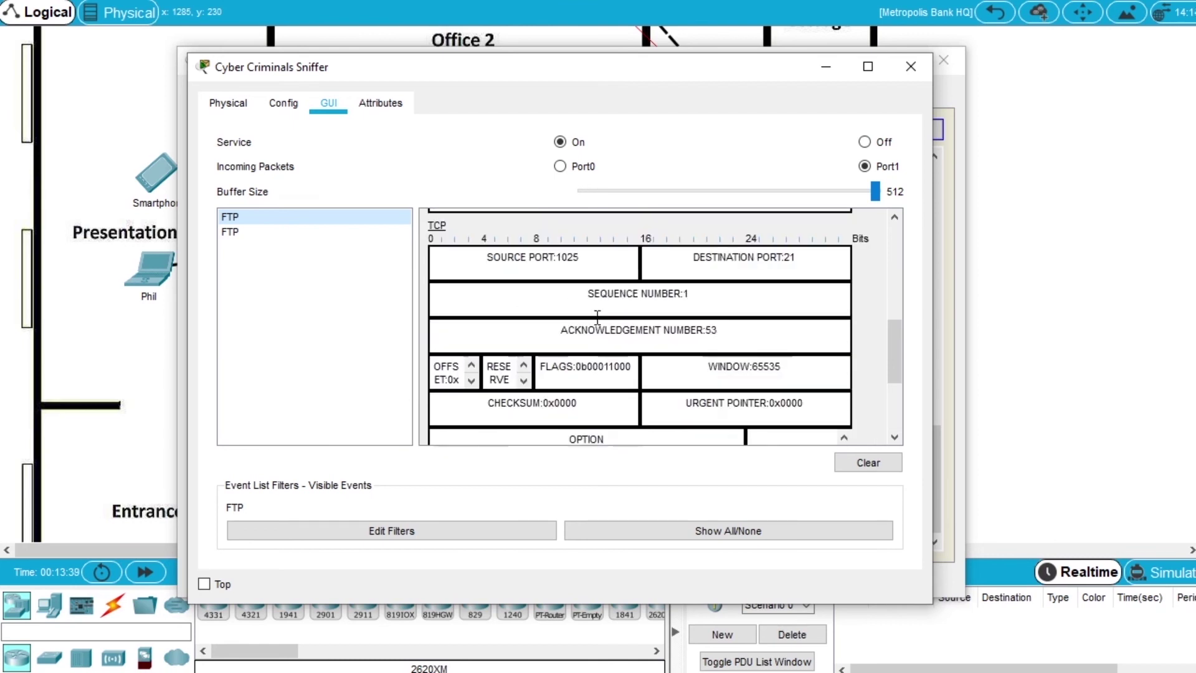
scroll(596, 318, "down", 6)
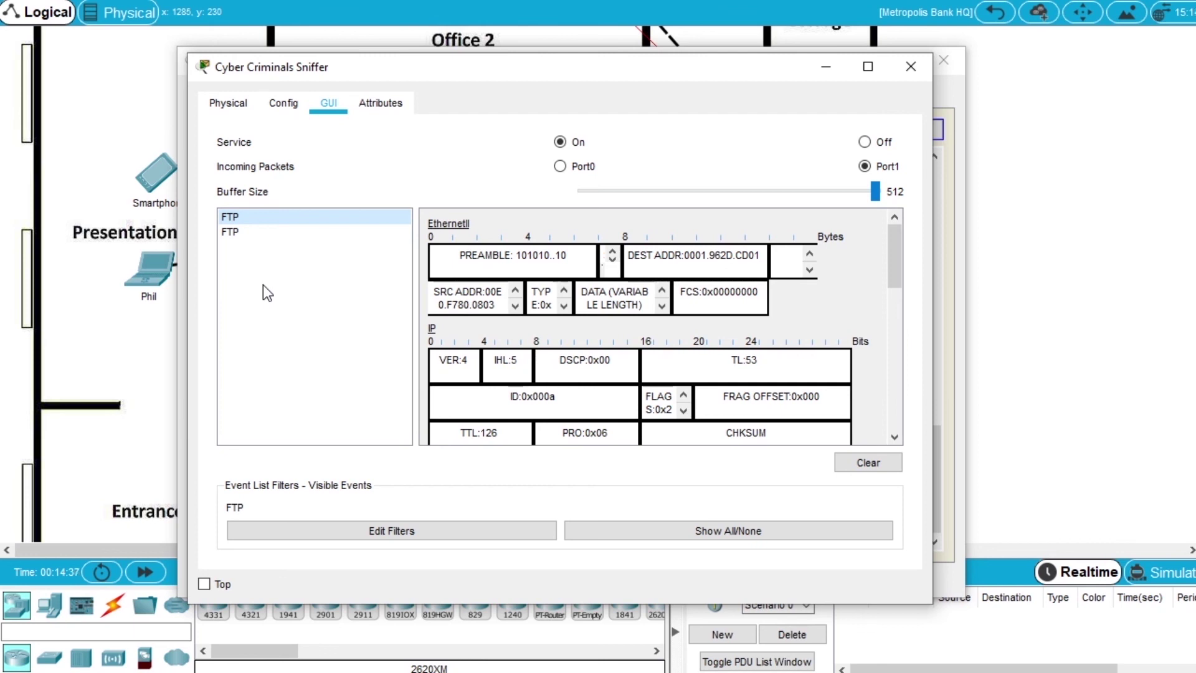
- Close the Cyber Criminals Sniffer window to return to the Metropolis Bank HQ floor plan
left_click(910, 66)
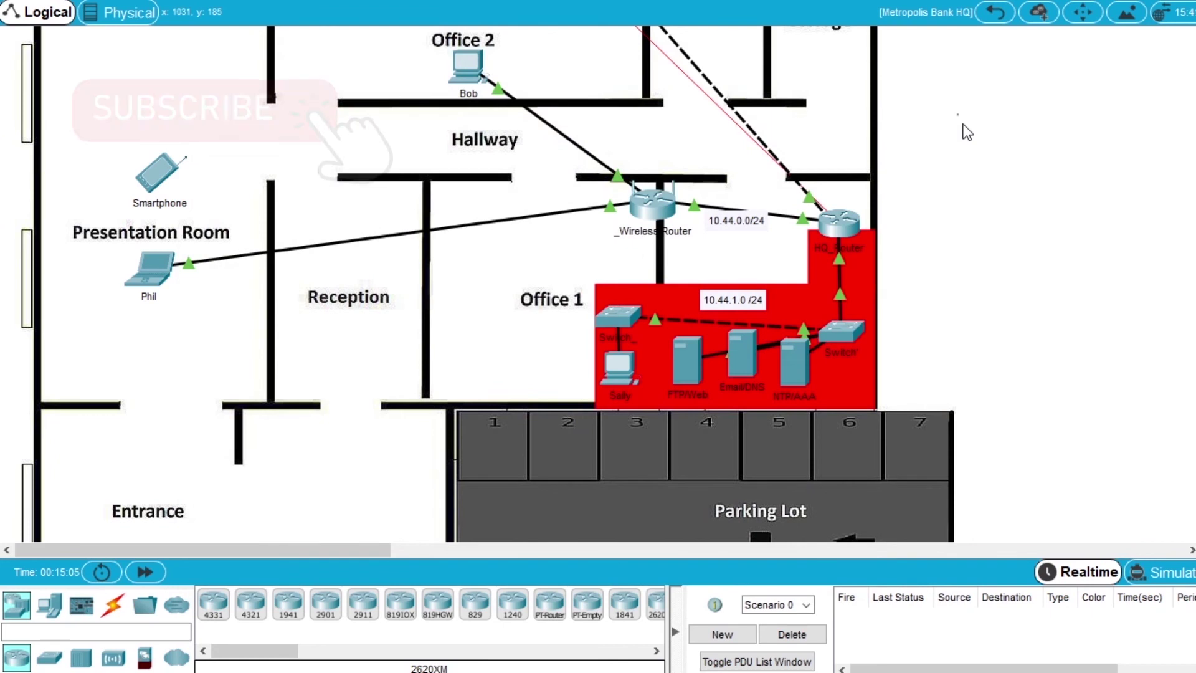